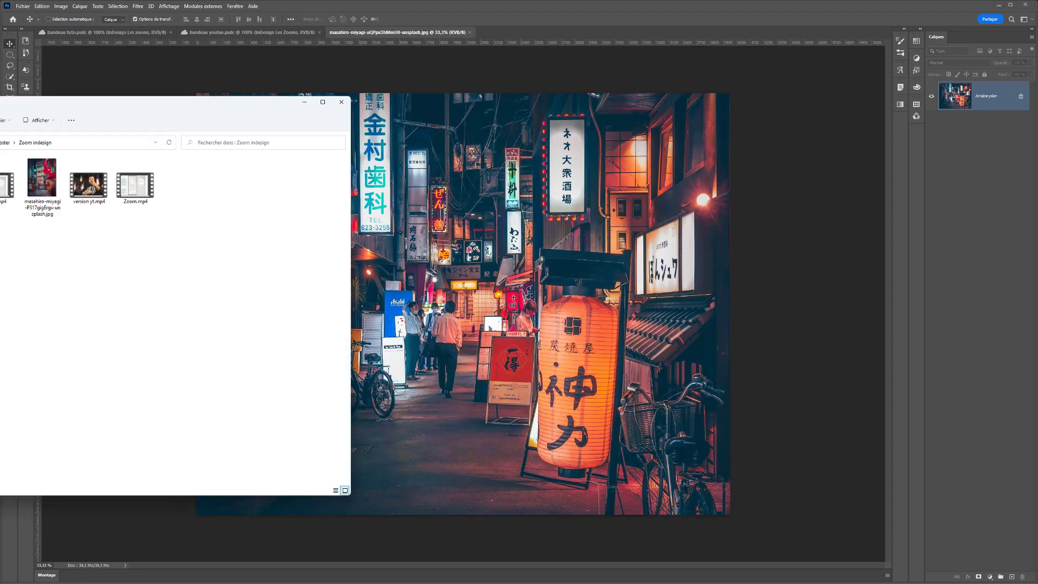
Step: Open the Traitement par lot folder, browse its four photos at full size, and close the viewer and folder
click(6, 142)
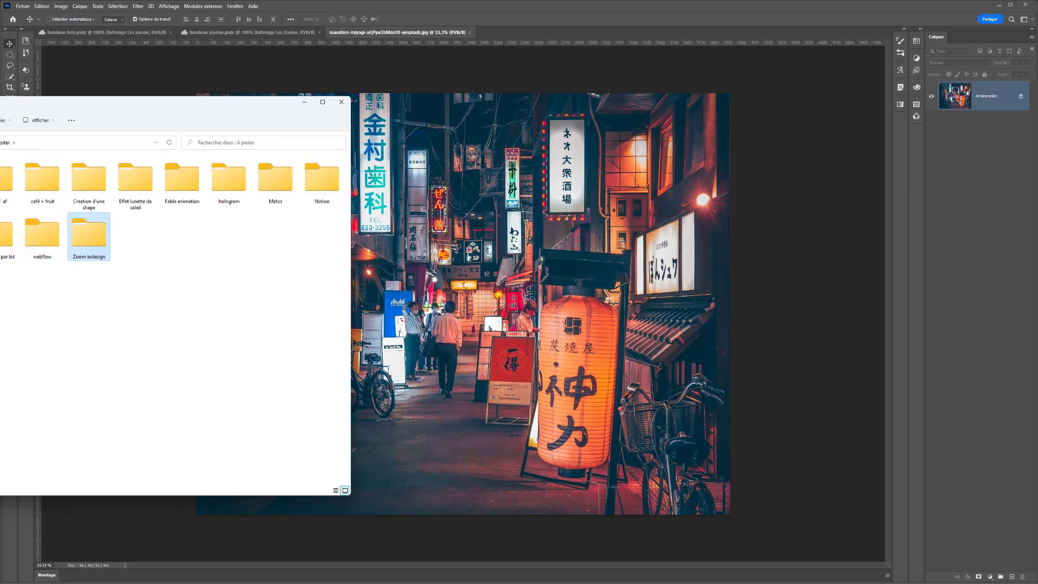
double_click(6, 234)
drag(31, 107, 445, 102)
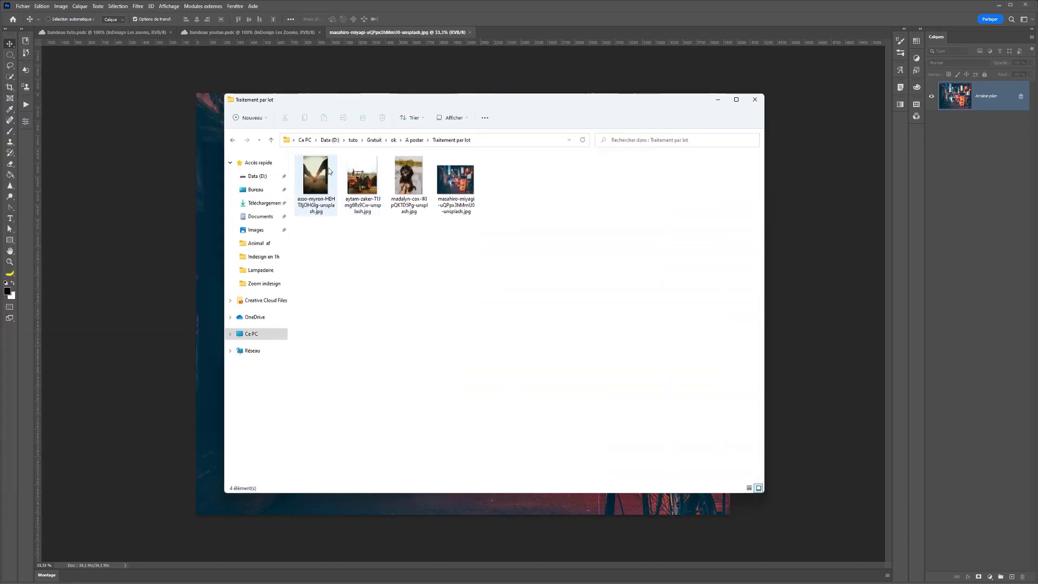
click(325, 176)
key(Return)
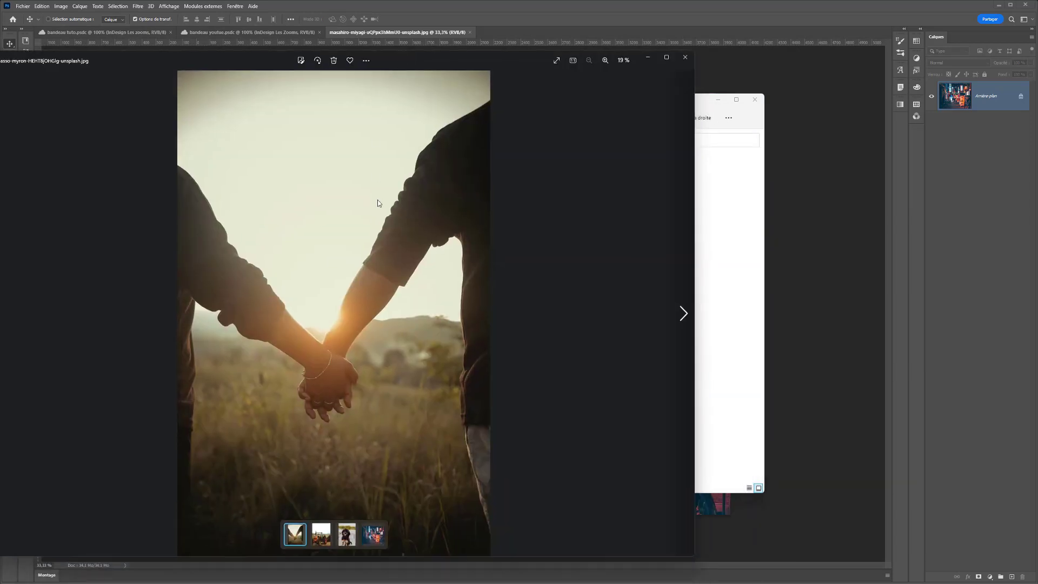
key(Right)
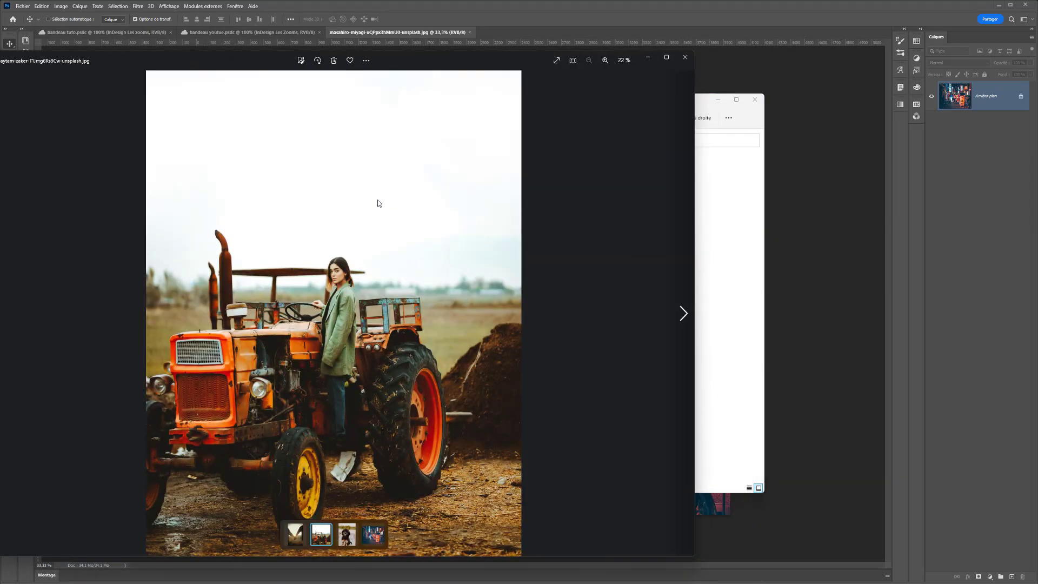
key(Right)
key(Right)
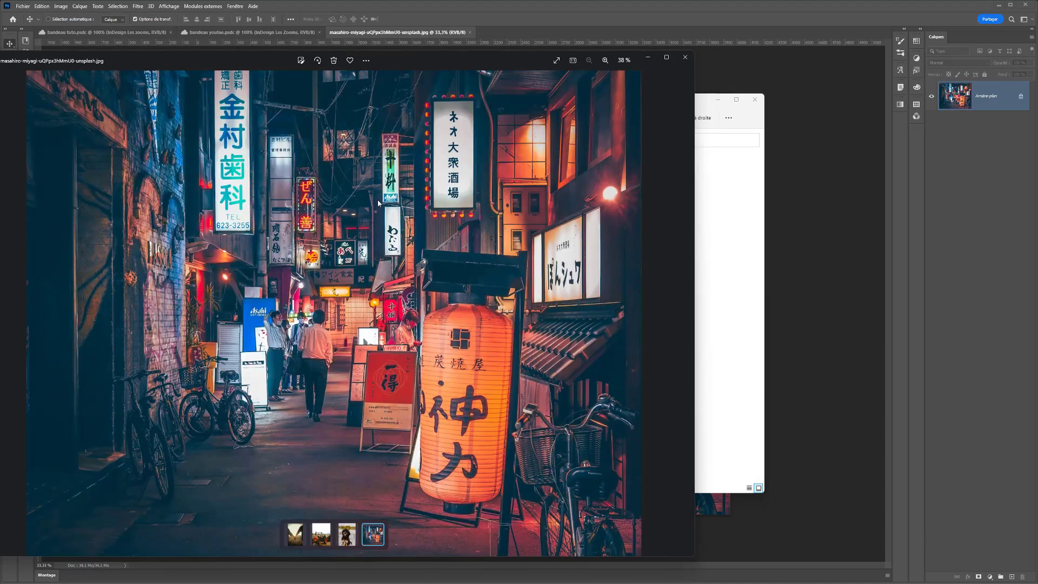
click(685, 57)
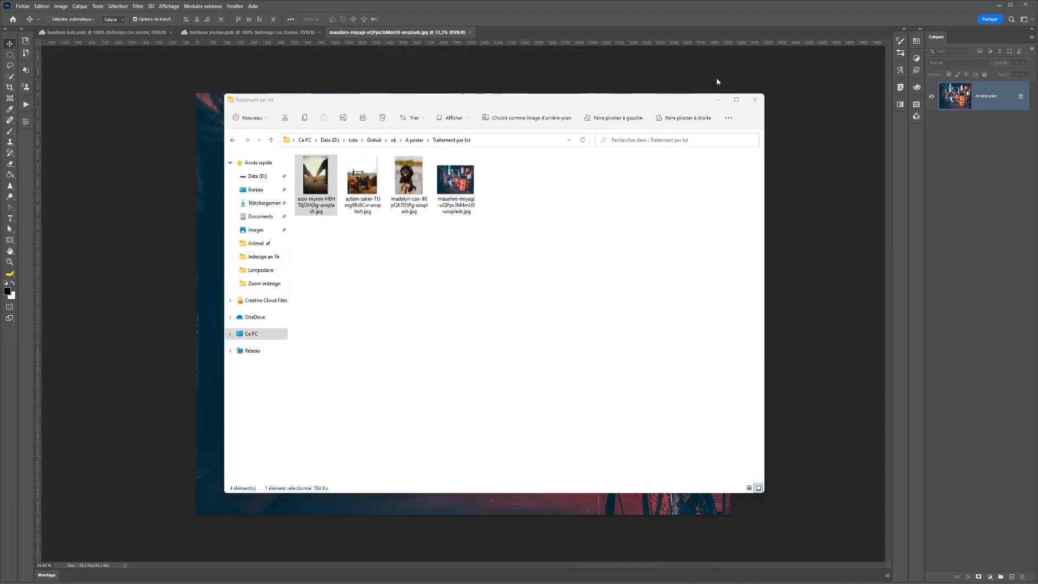
click(755, 99)
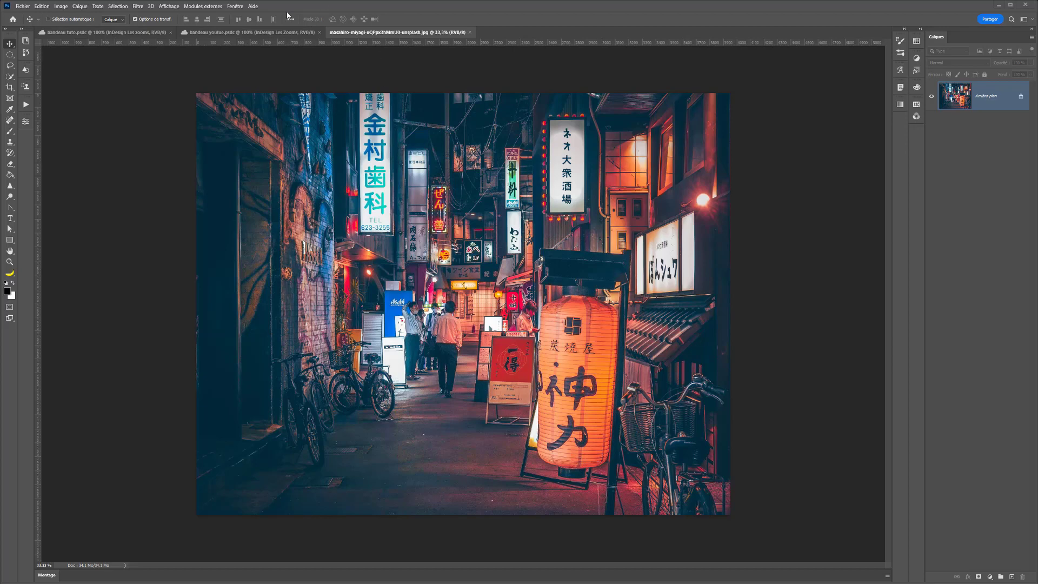
Step: Show the Actions panel, enlarge it to list more entries, and collapse the last action set below Retouche photo
click(235, 6)
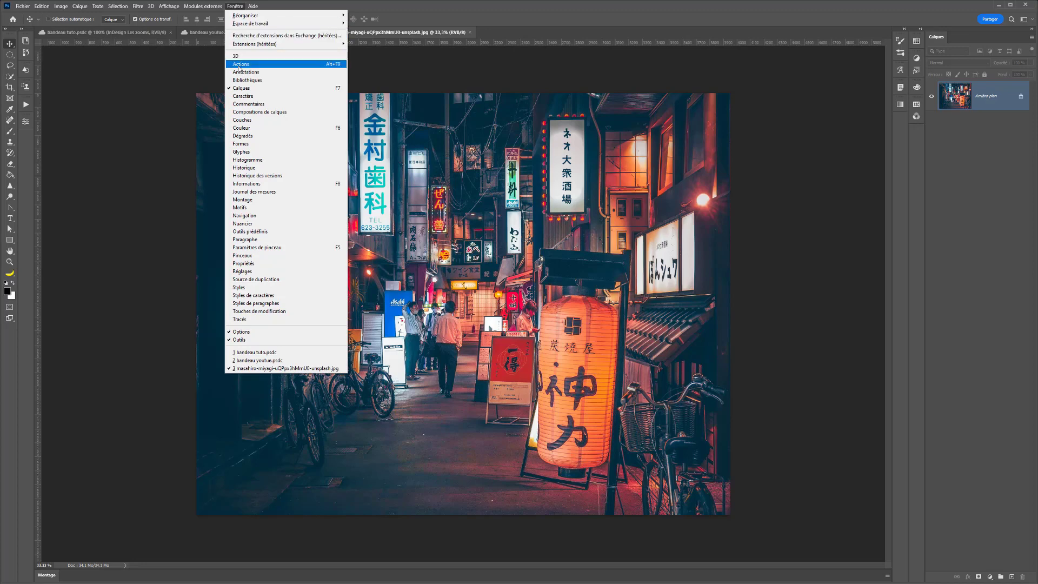
click(318, 64)
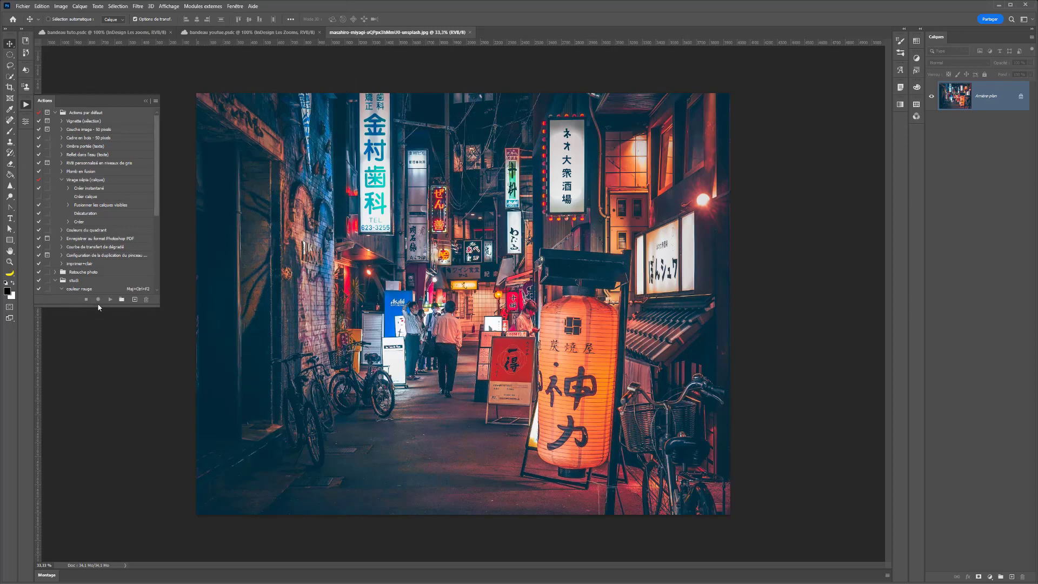
drag(98, 307, 123, 437)
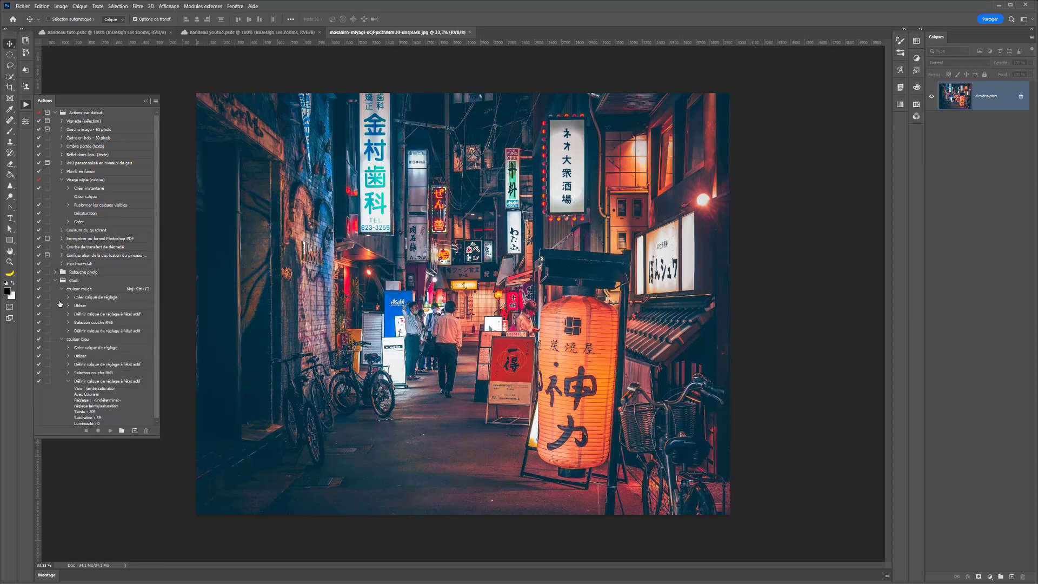
click(56, 281)
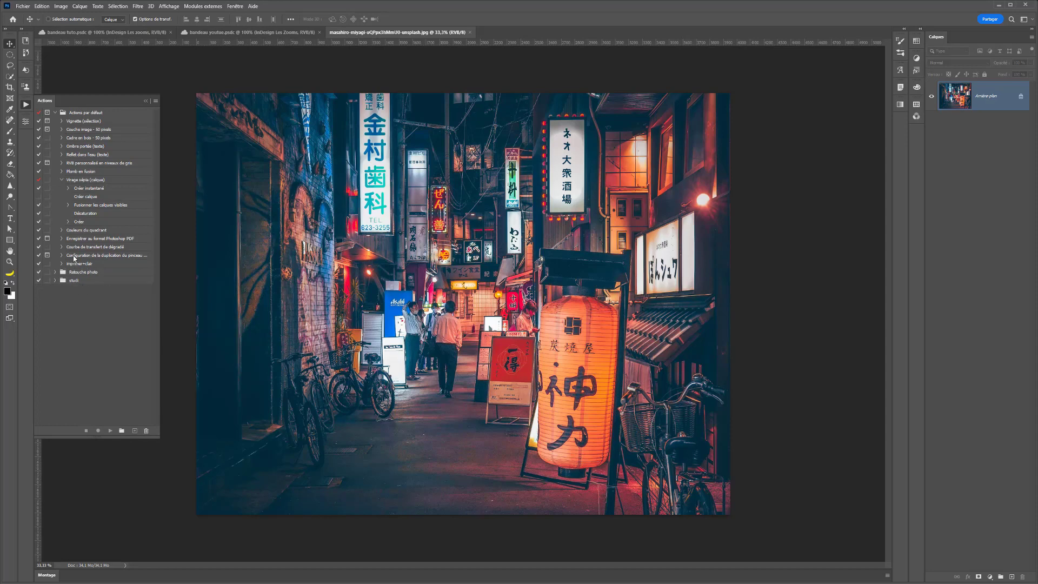
click(76, 272)
click(56, 281)
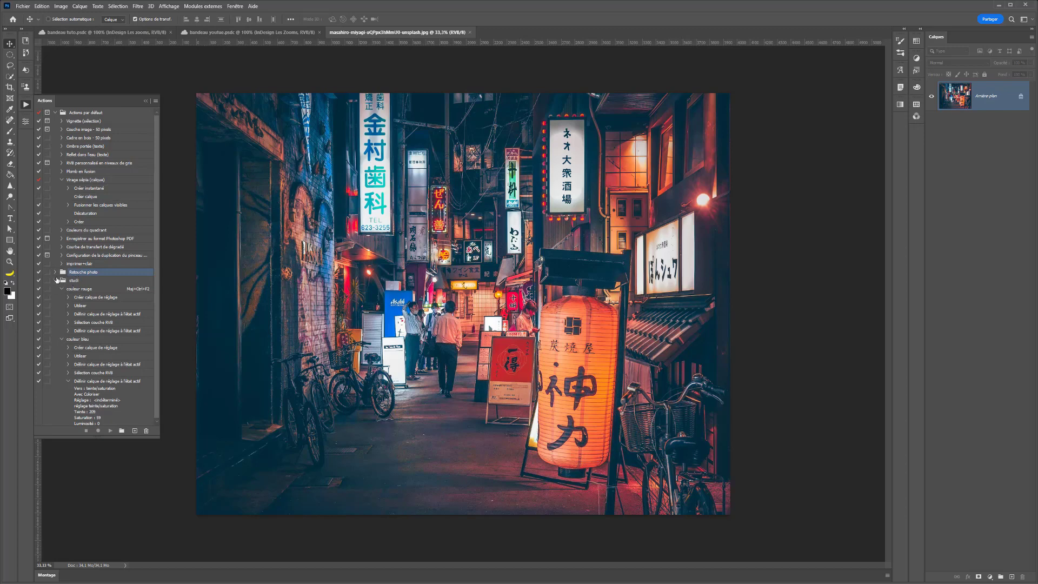
click(56, 280)
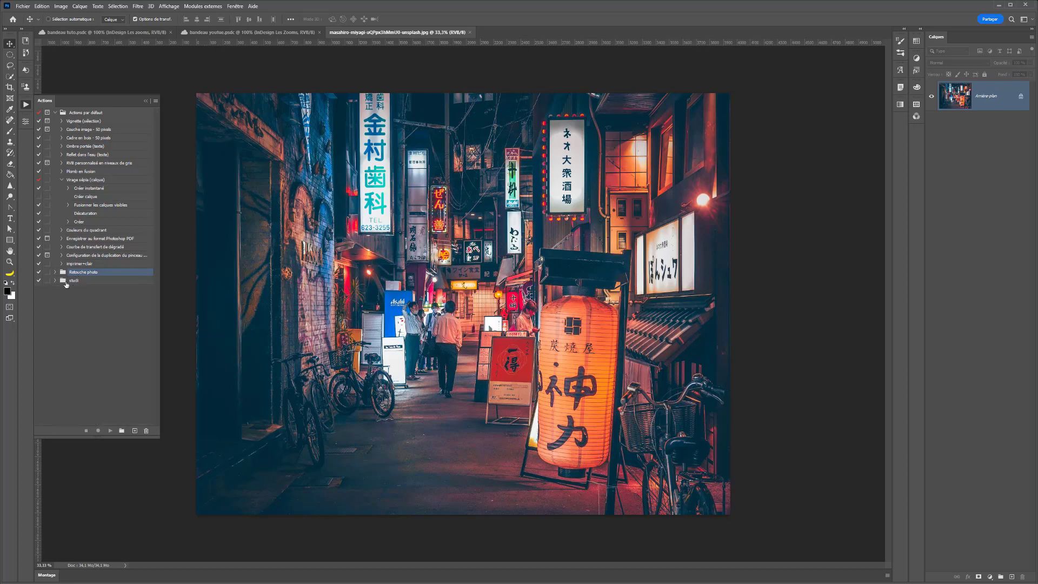
Step: Start recording a new action named Action 1 in the Actions par défaut set
click(102, 302)
click(135, 430)
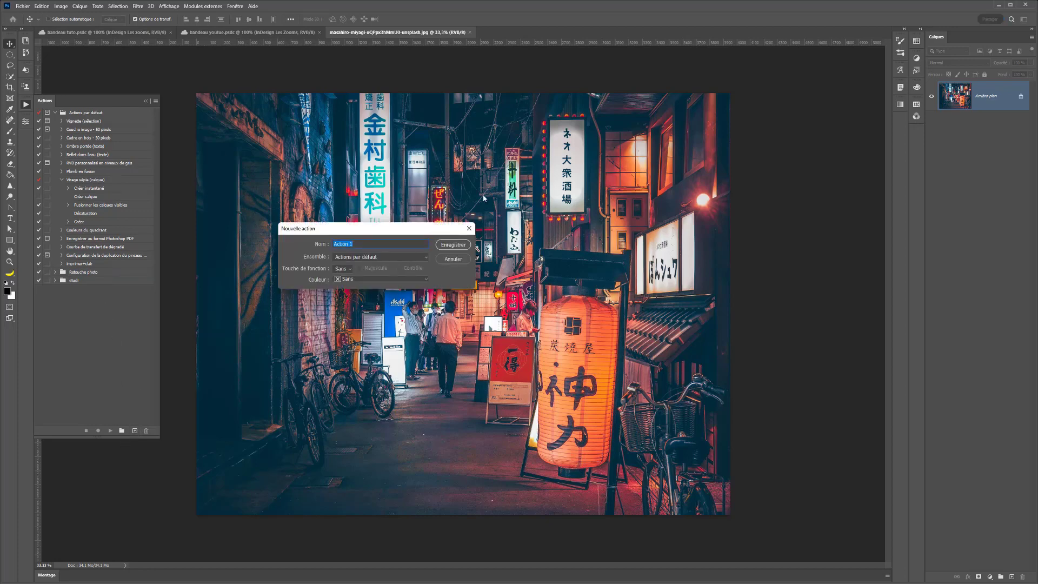
click(442, 246)
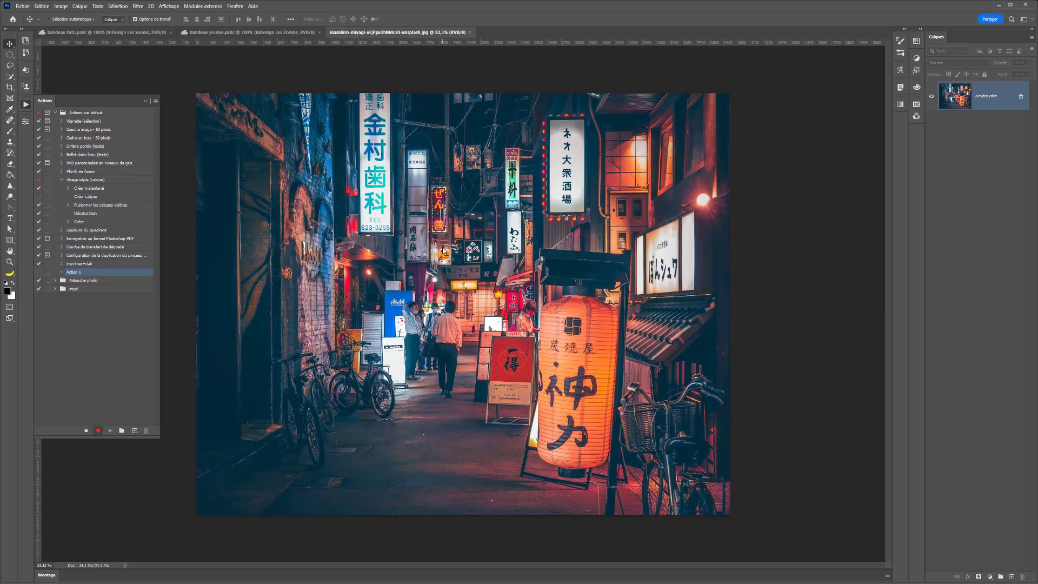
Step: Add a Black & White adjustment layer with adjusted colour sliders, undoing the extra vector mask added to it
click(990, 577)
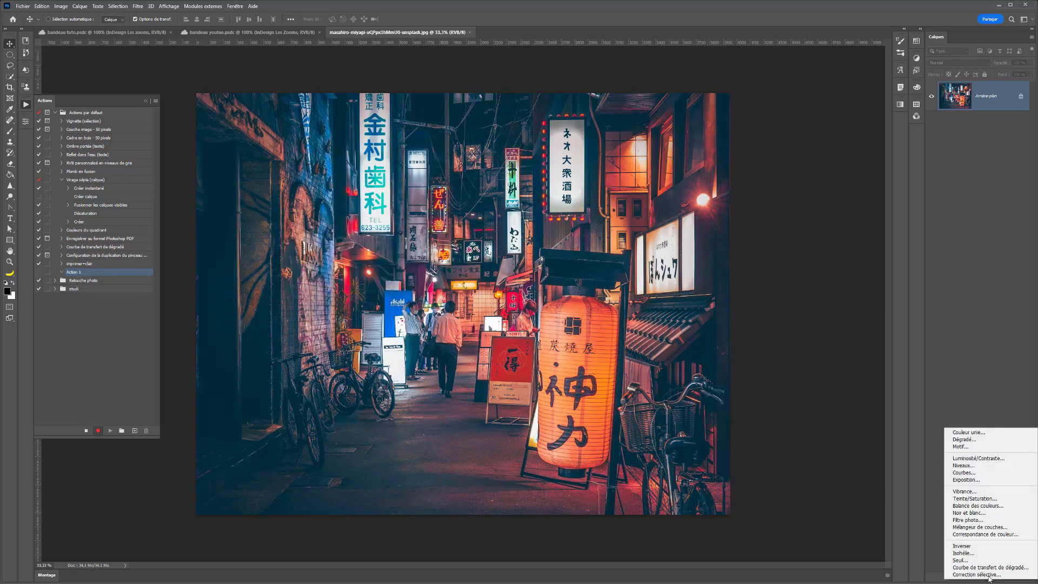
click(968, 512)
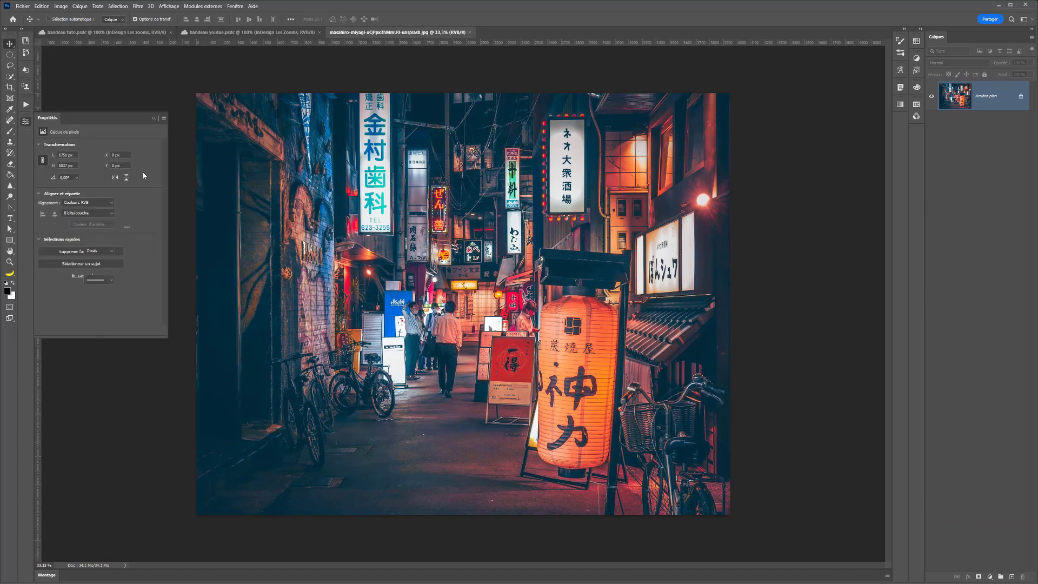
drag(95, 176, 106, 211)
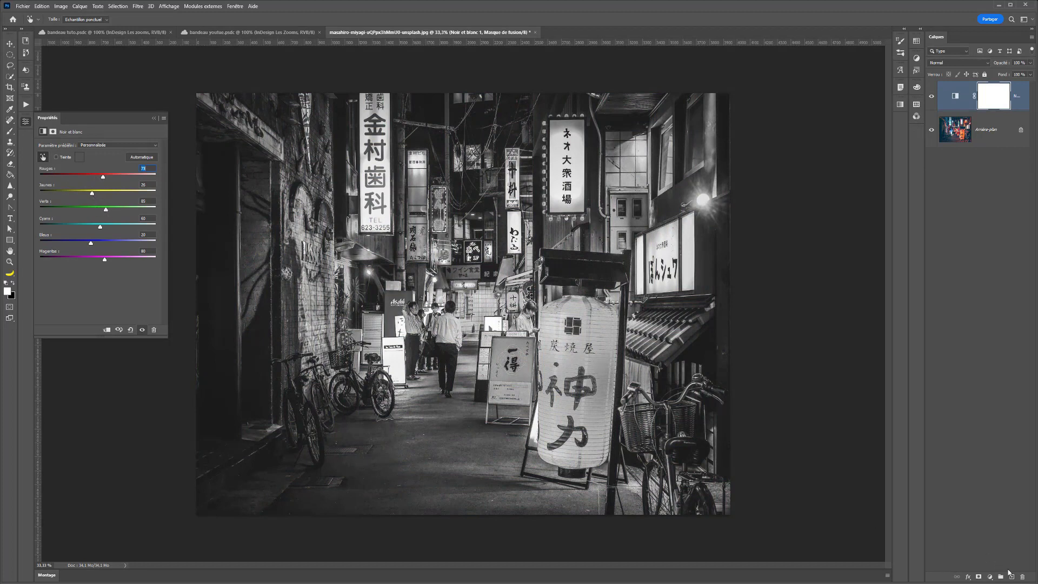
click(978, 576)
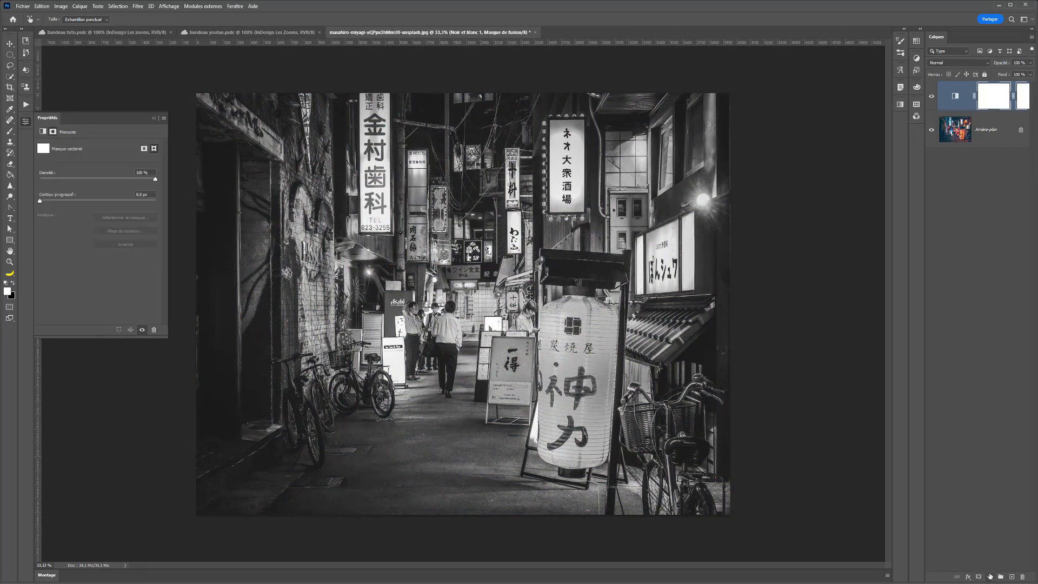
key(ctrl+z)
Step: Add a Photo Filter adjustment layer using the Blue filter with a density of about 78%
click(990, 576)
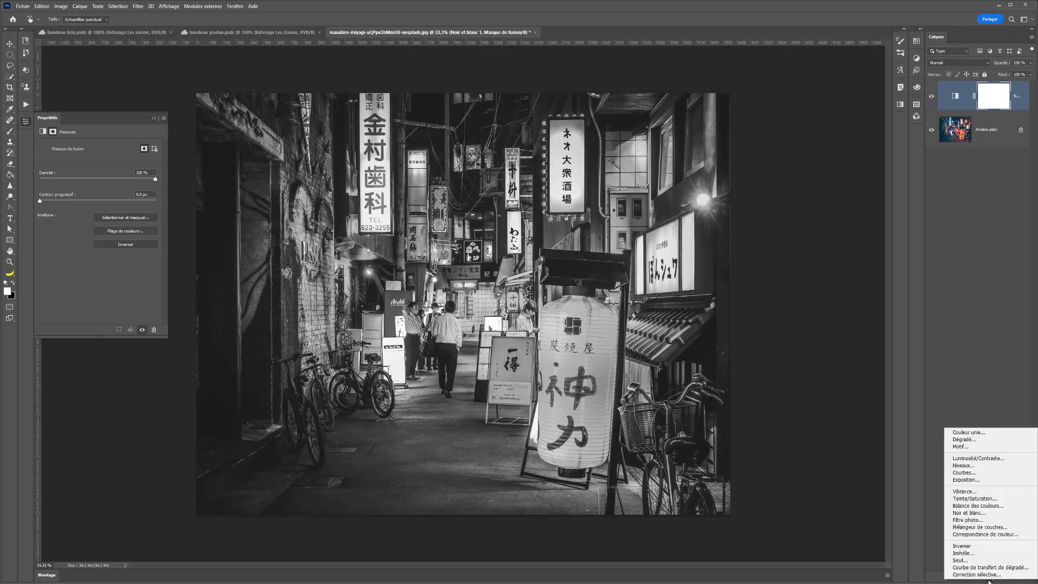
click(967, 520)
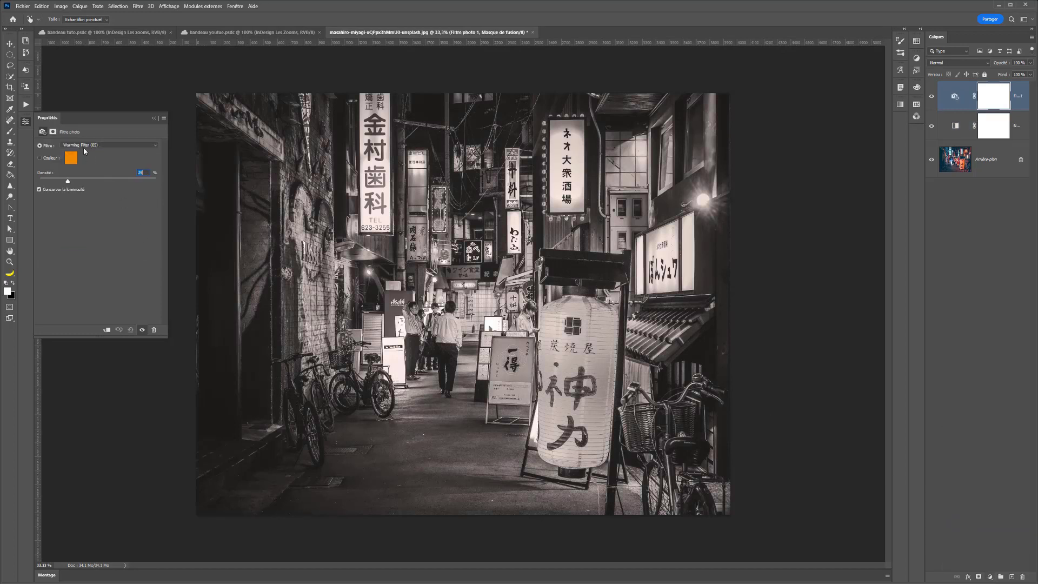
click(95, 147)
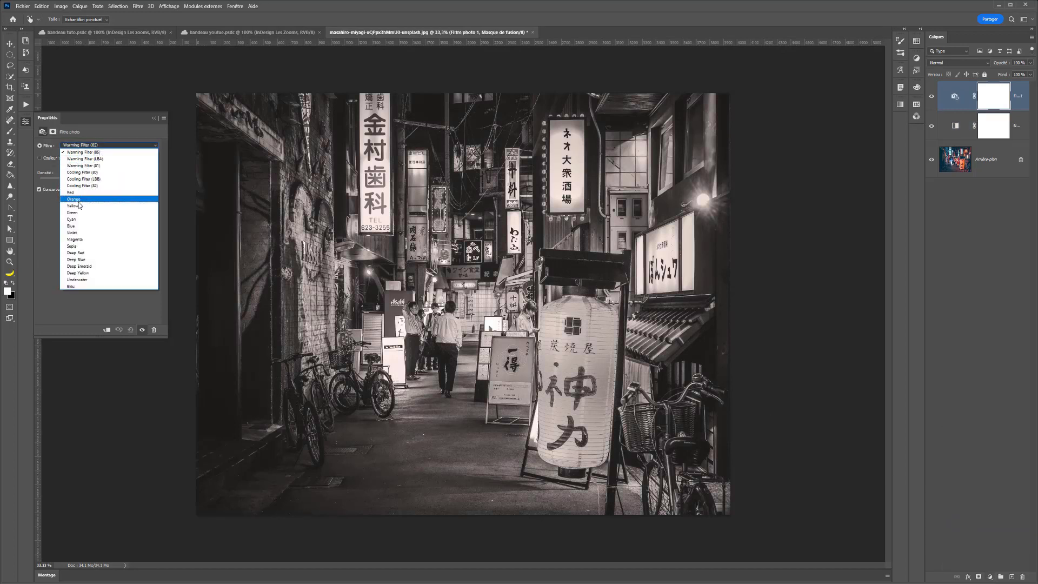
click(71, 226)
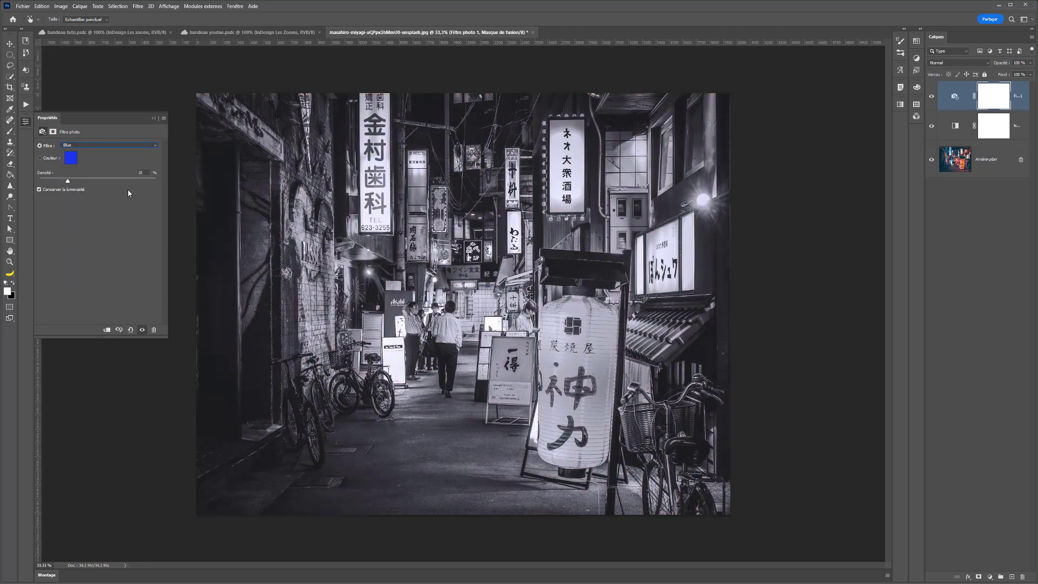
click(104, 180)
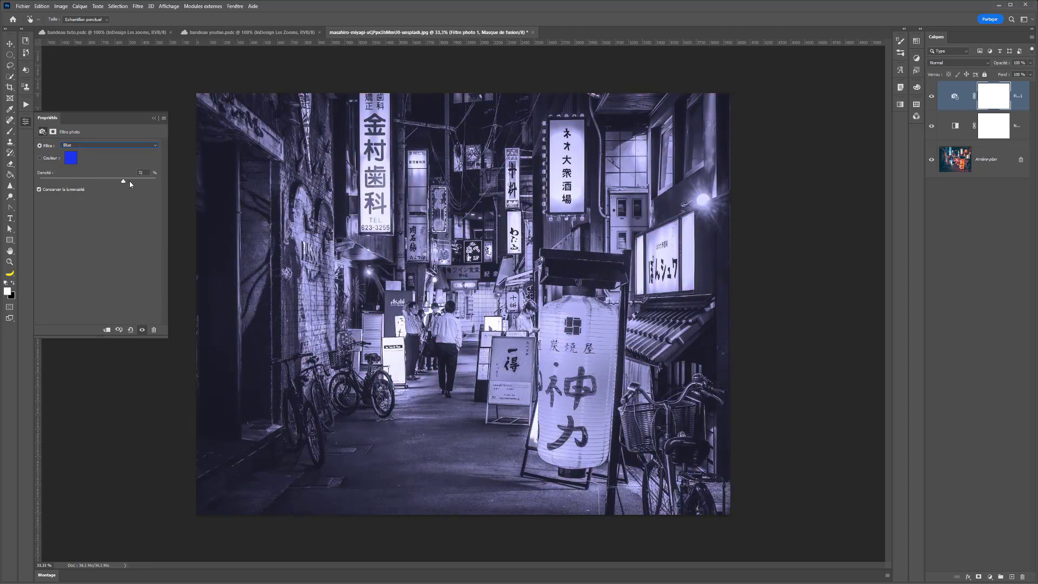
Step: Paint black with a very large soft brush at the image centre on the Photo Filter mask and the Black & White mask
click(10, 131)
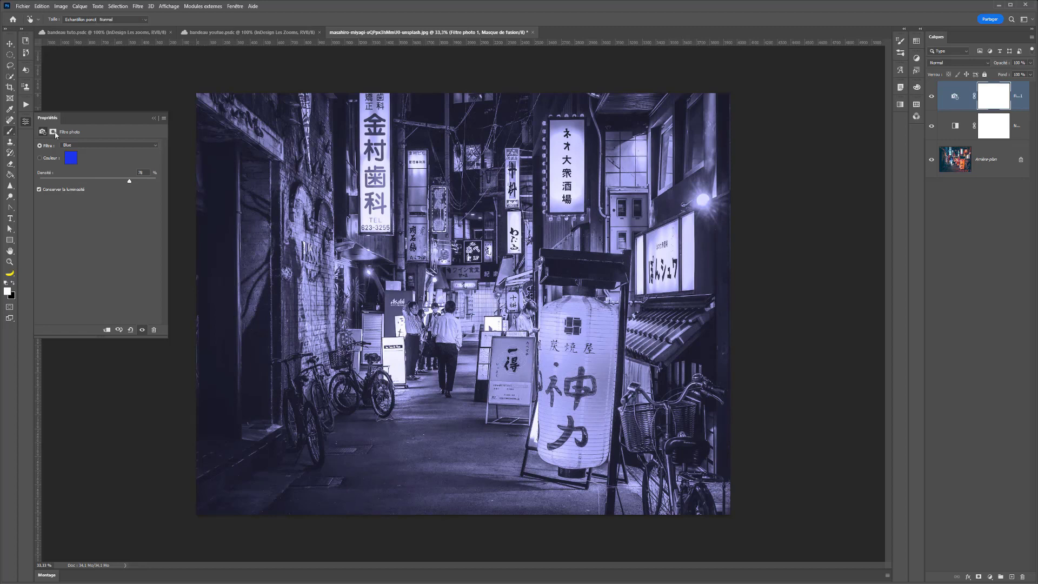
drag(436, 260, 694, 243)
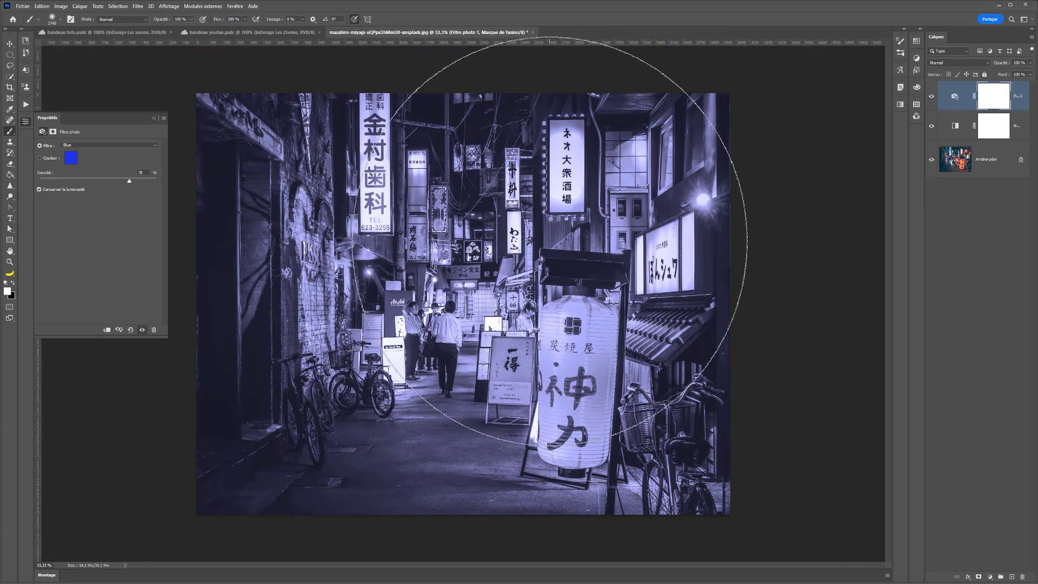
key(x)
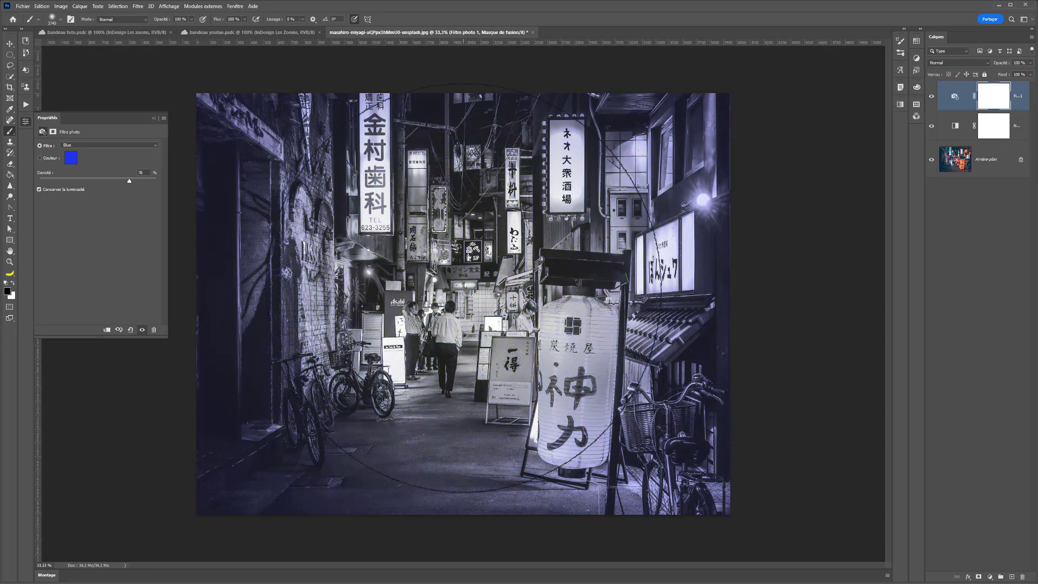
click(467, 287)
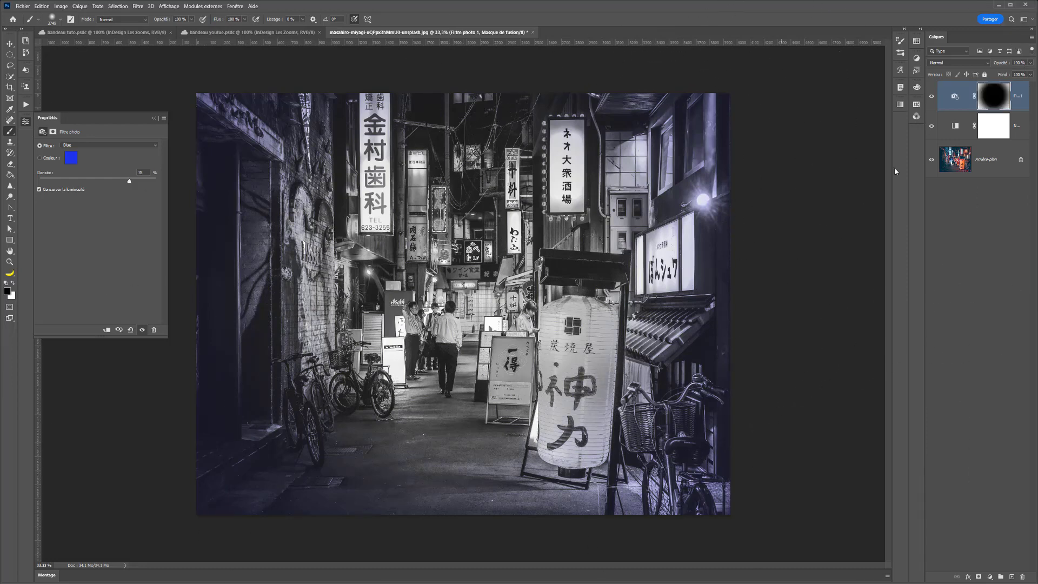
click(990, 130)
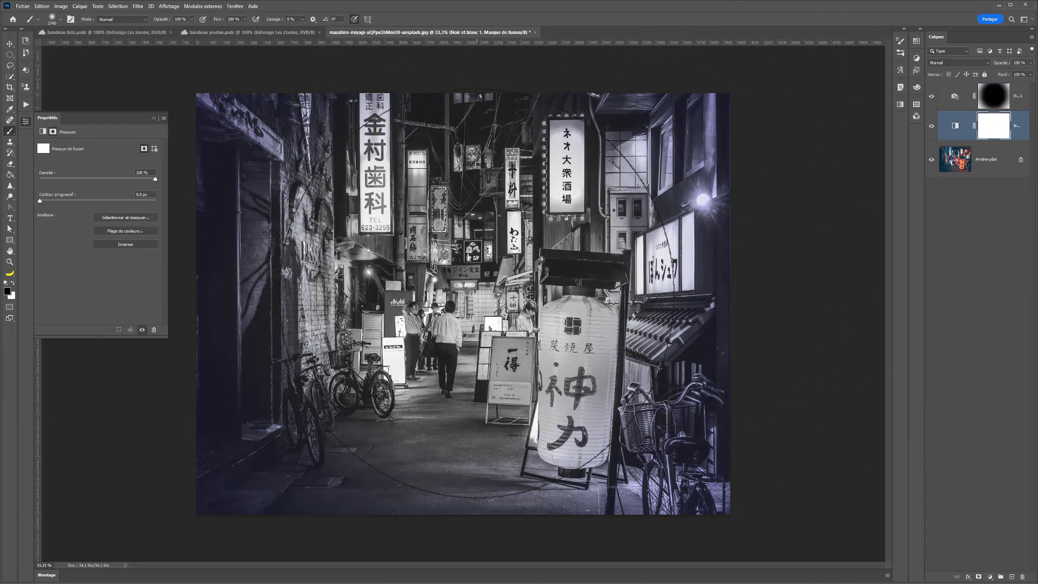
click(468, 307)
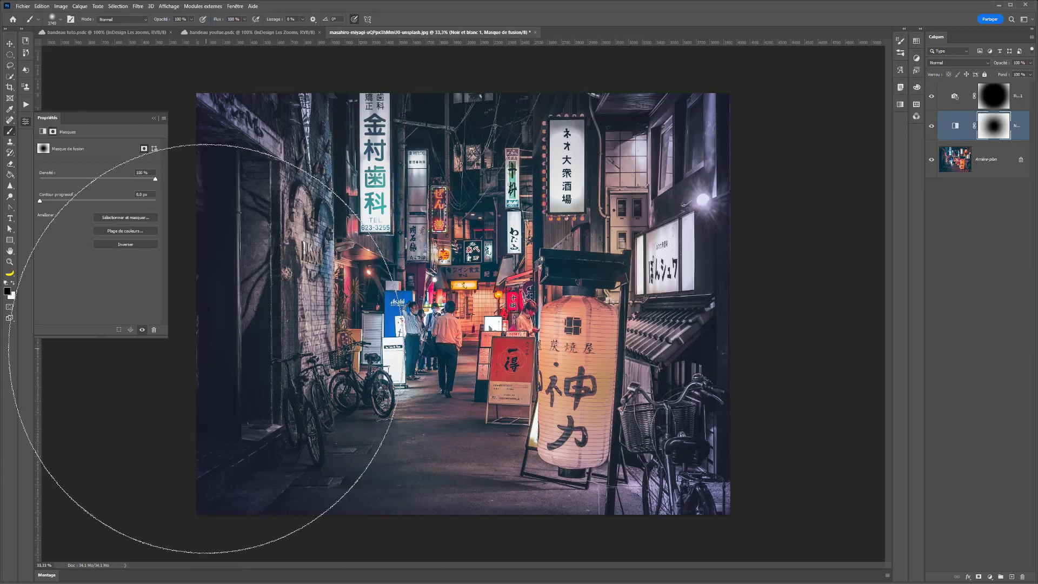
Step: Return to the Actions panel, select Action 1 and stop its recording
click(25, 104)
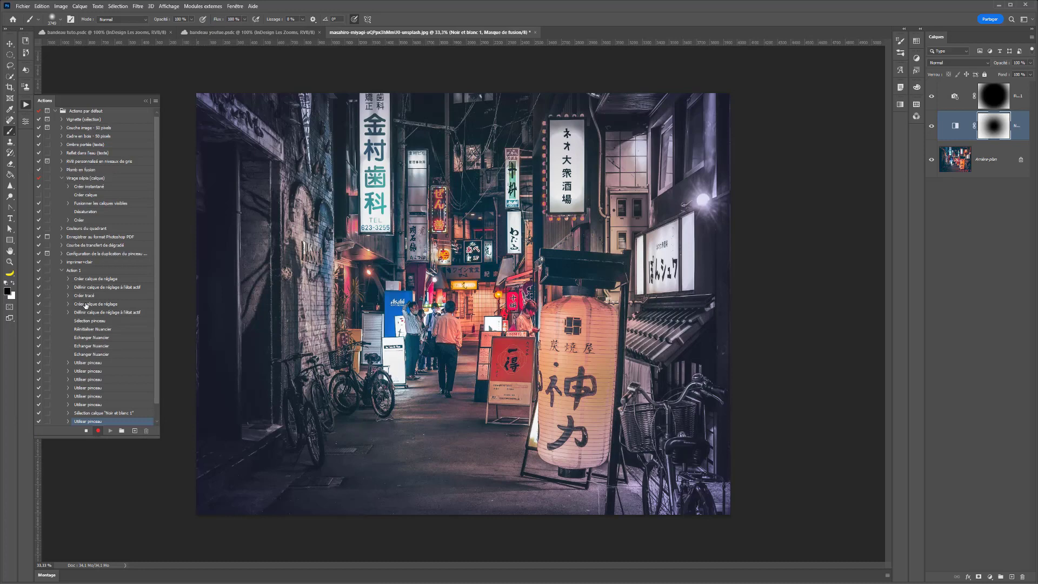
click(81, 271)
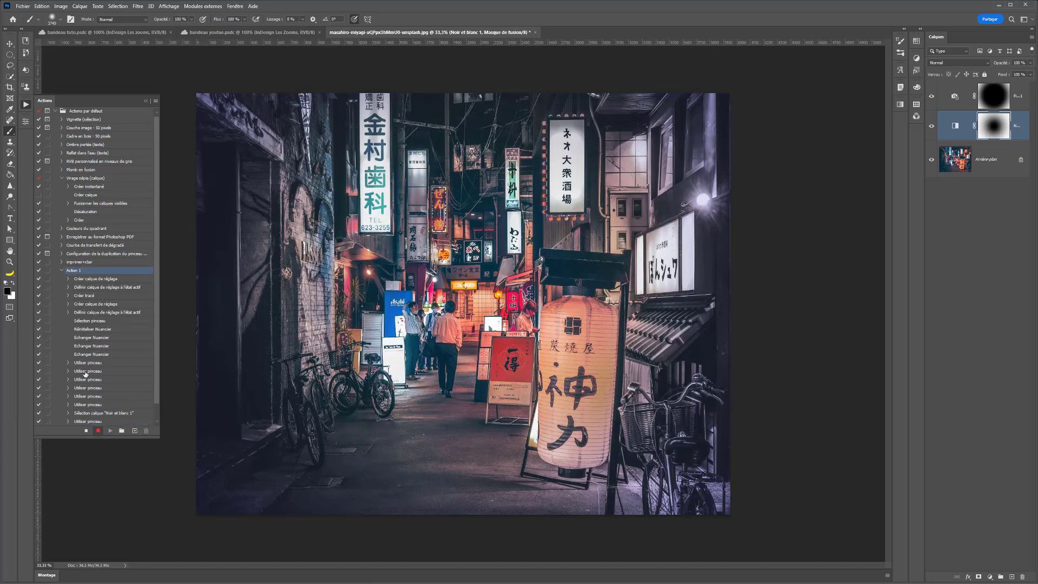
click(85, 431)
Step: Delete both adjustment layers and play Action 1 on the original photo
click(1004, 98)
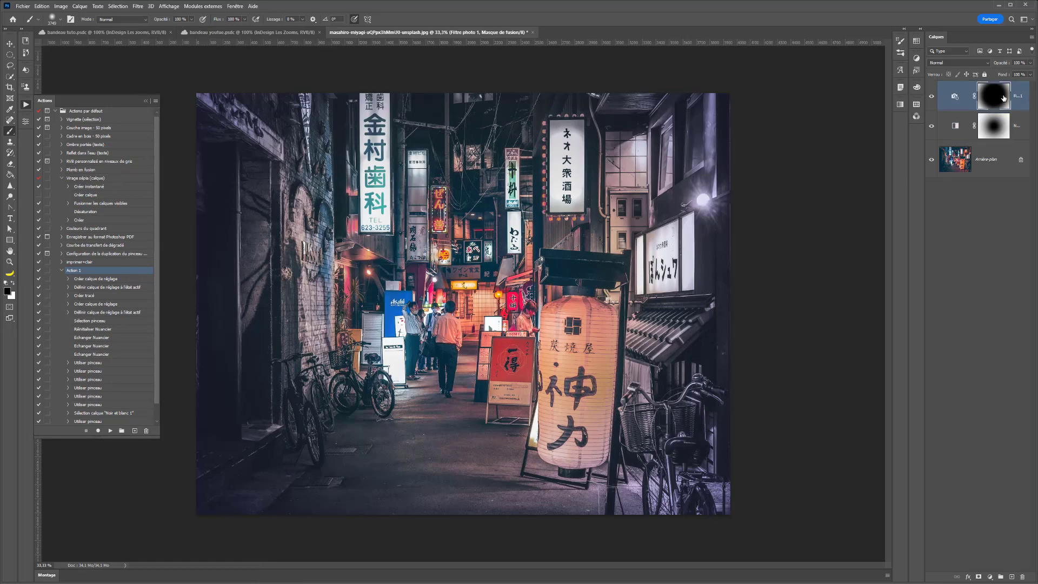
key(Delete)
key(Delete)
key(Delete)
key(Delete)
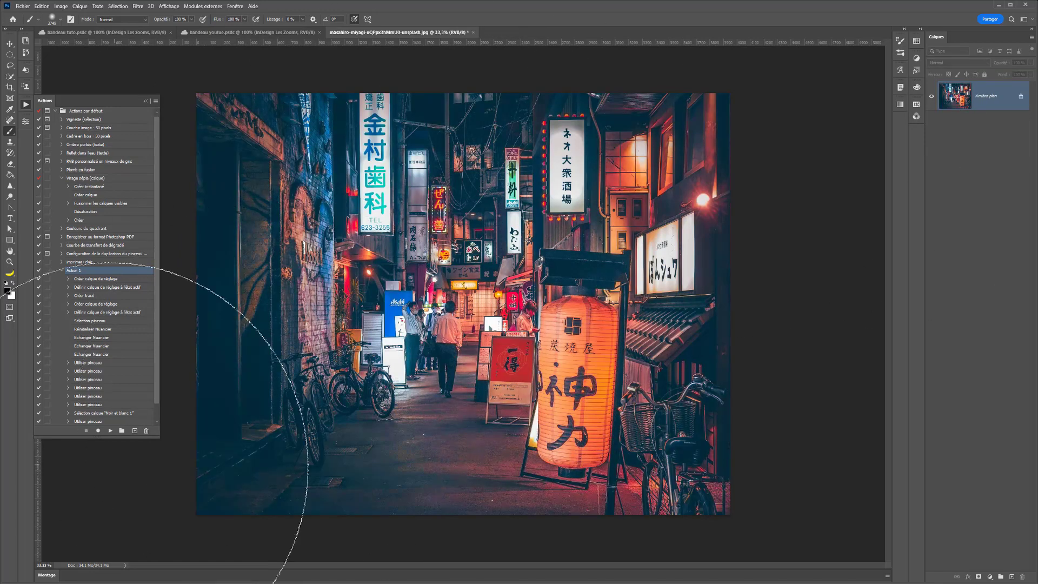
click(110, 430)
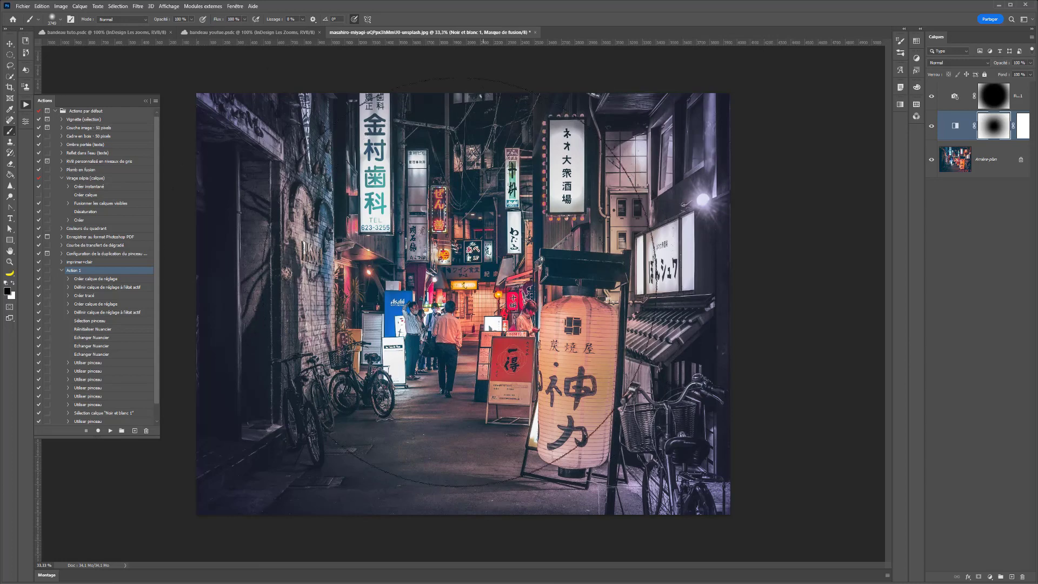
Step: Open the Traitement par lots (batch) settings and choose Action 1 from the Actions par défaut set
click(23, 5)
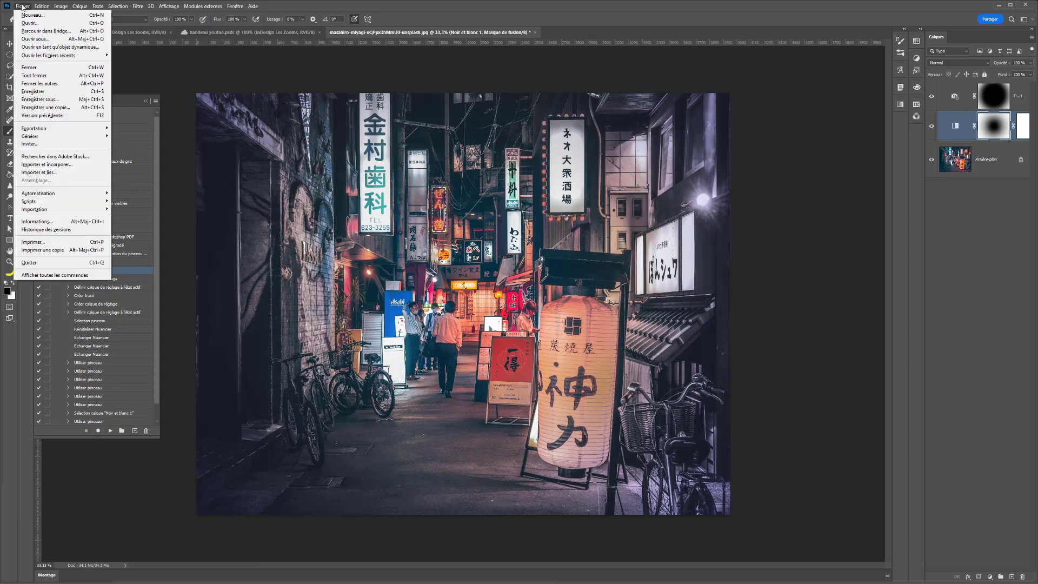
mouse_move(58, 194)
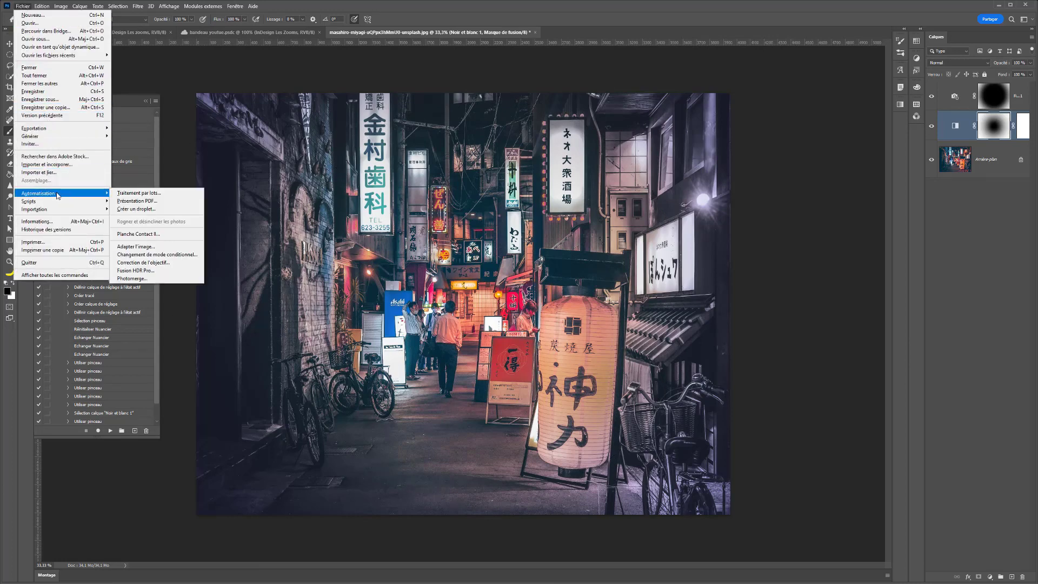
click(138, 193)
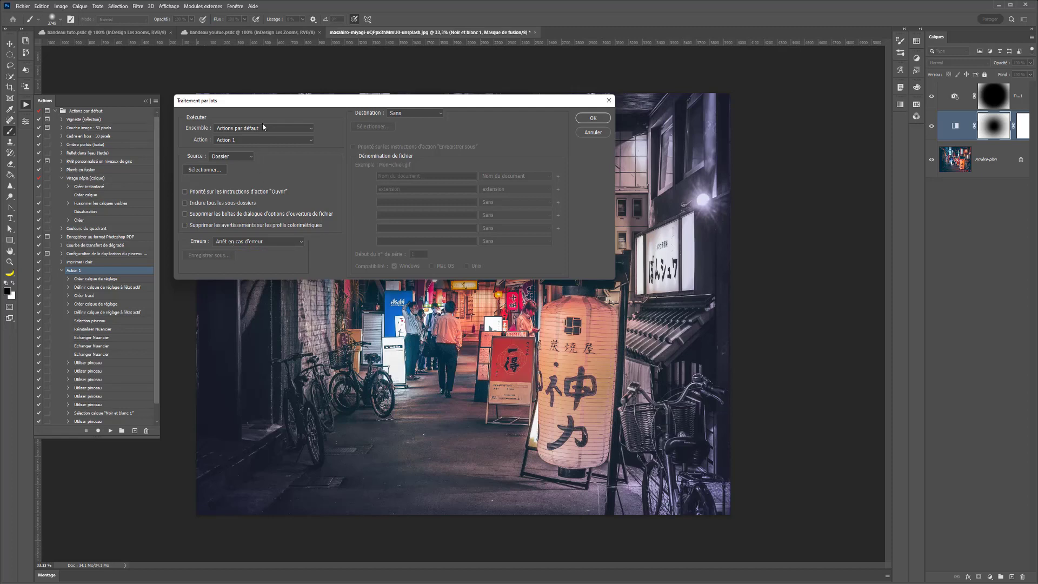
click(235, 129)
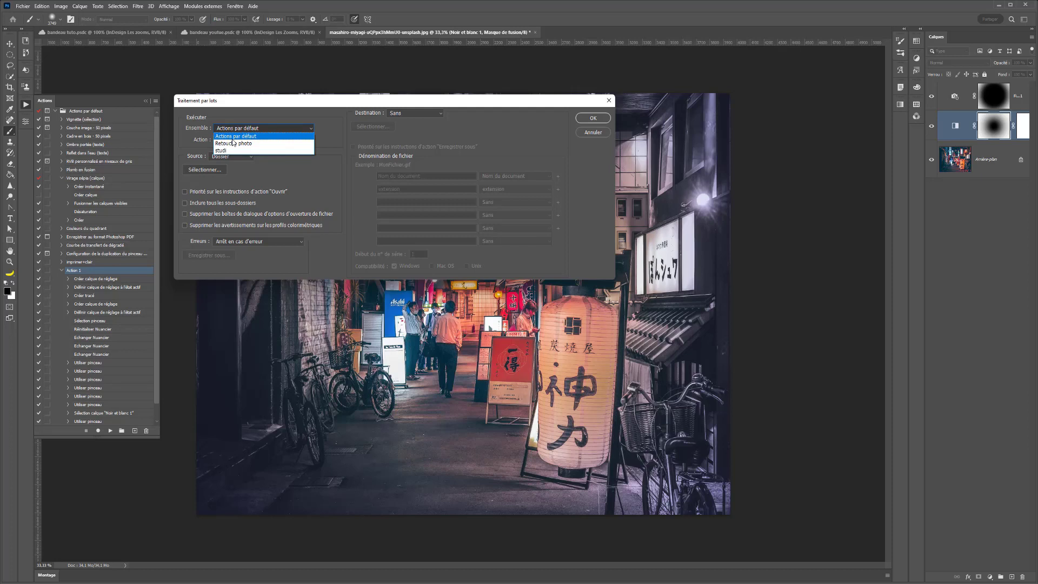
key(Escape)
click(264, 139)
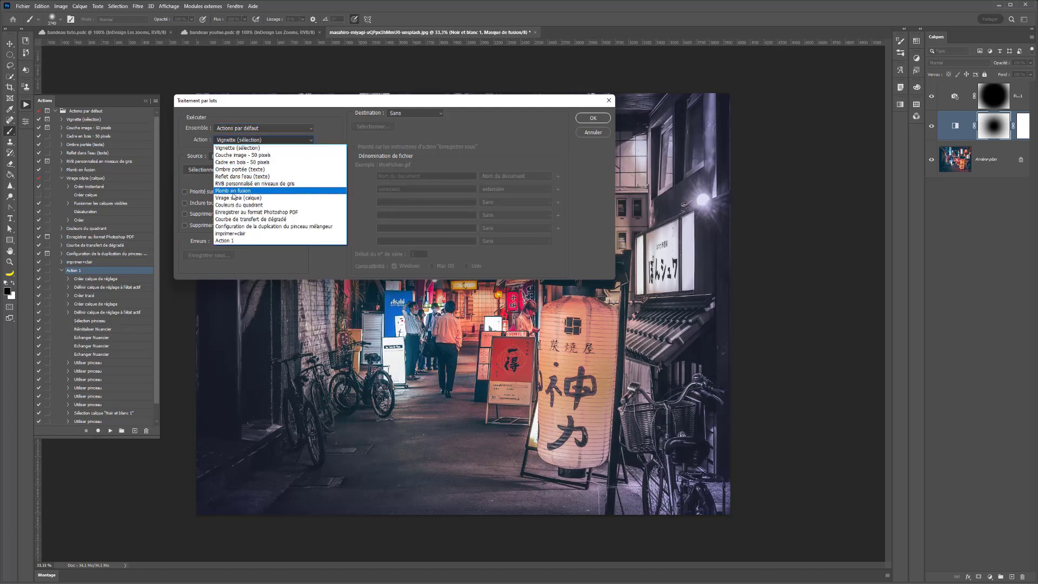
click(234, 241)
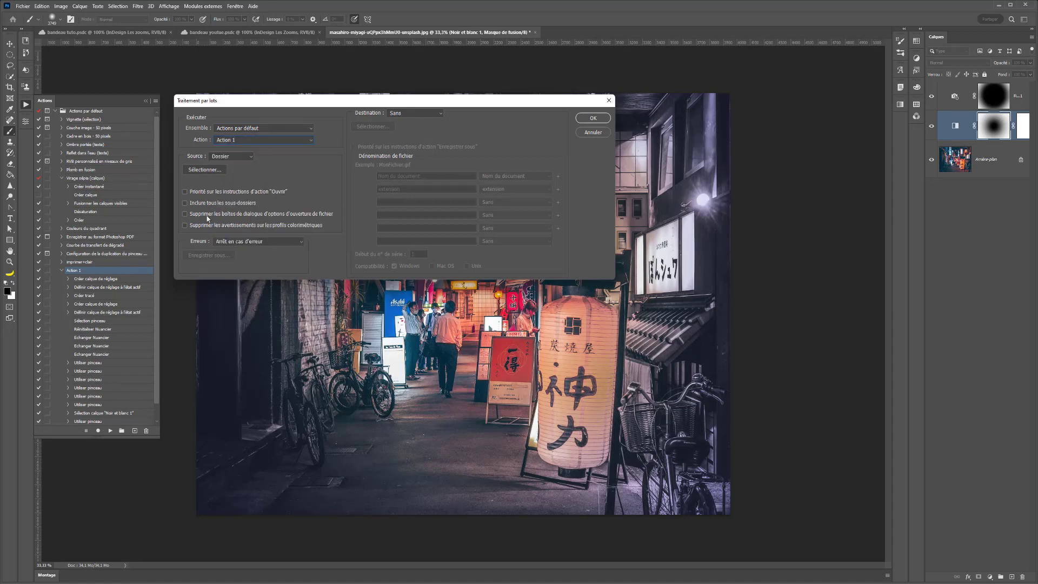
Step: Set the batch source to Dossier and choose the Traitement par lot folder inside A poster
click(228, 156)
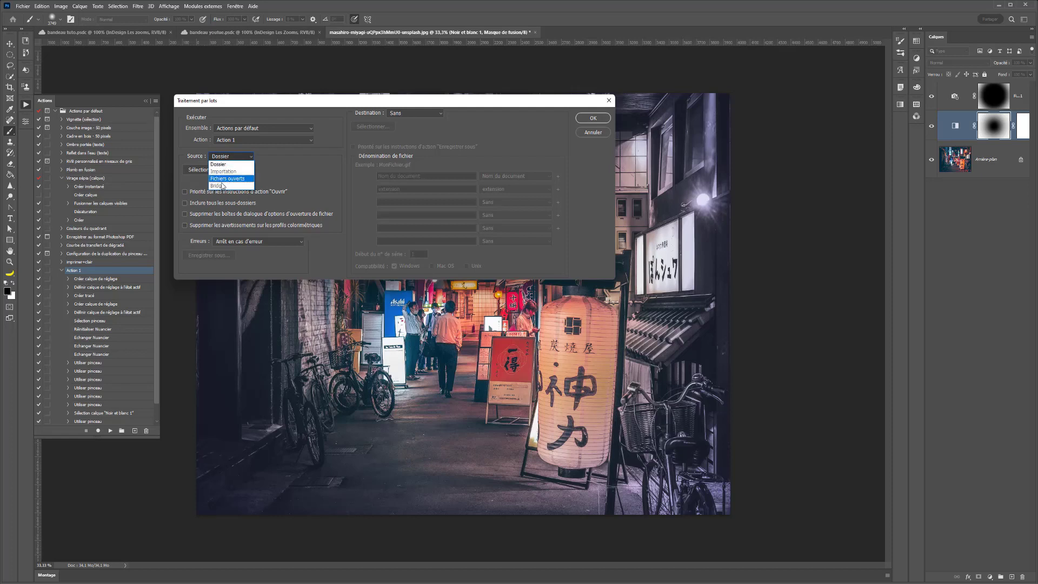
click(229, 164)
click(210, 172)
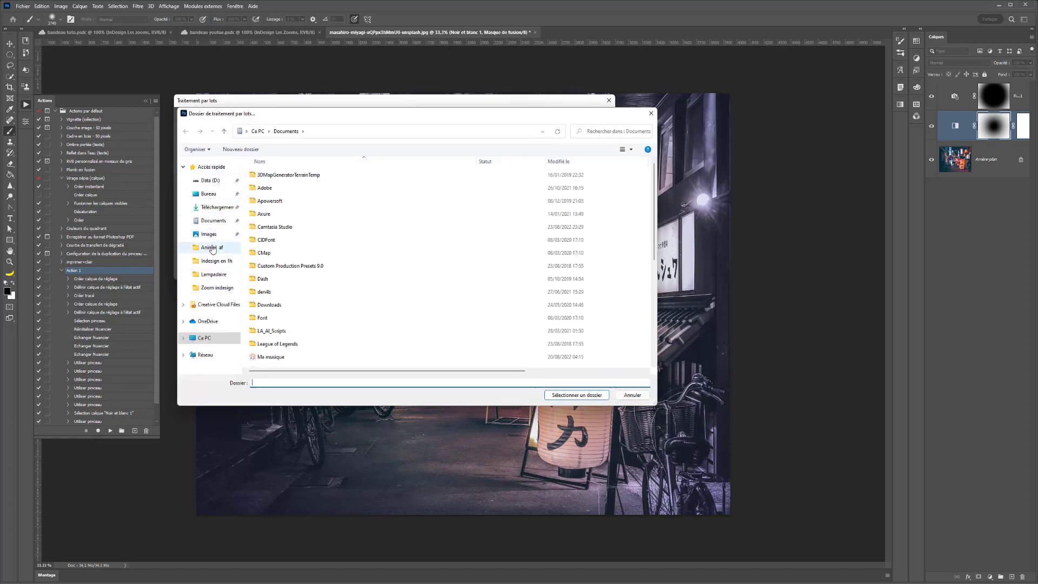
click(220, 291)
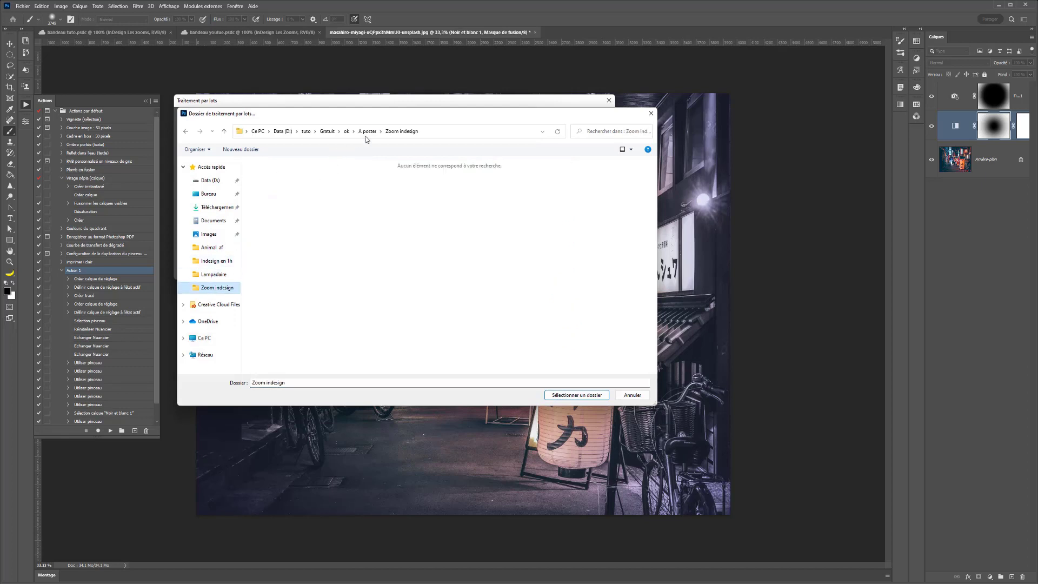
click(367, 131)
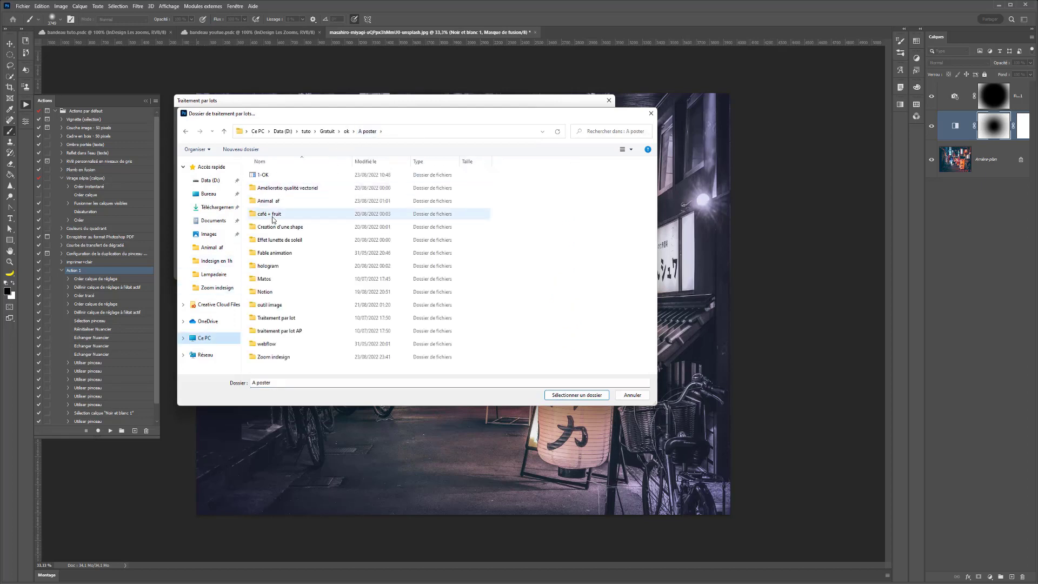
click(273, 357)
double_click(276, 319)
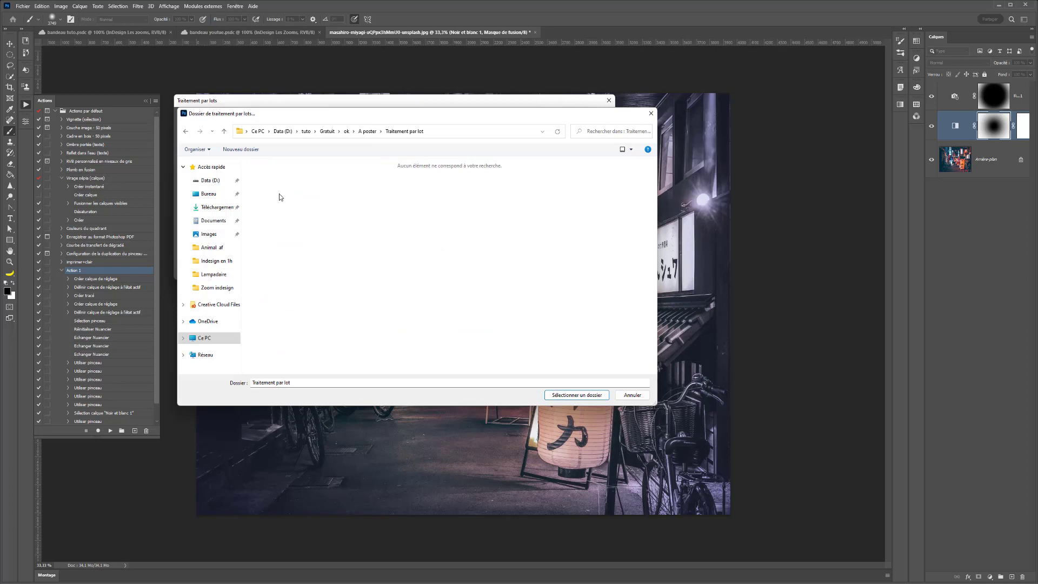
click(584, 395)
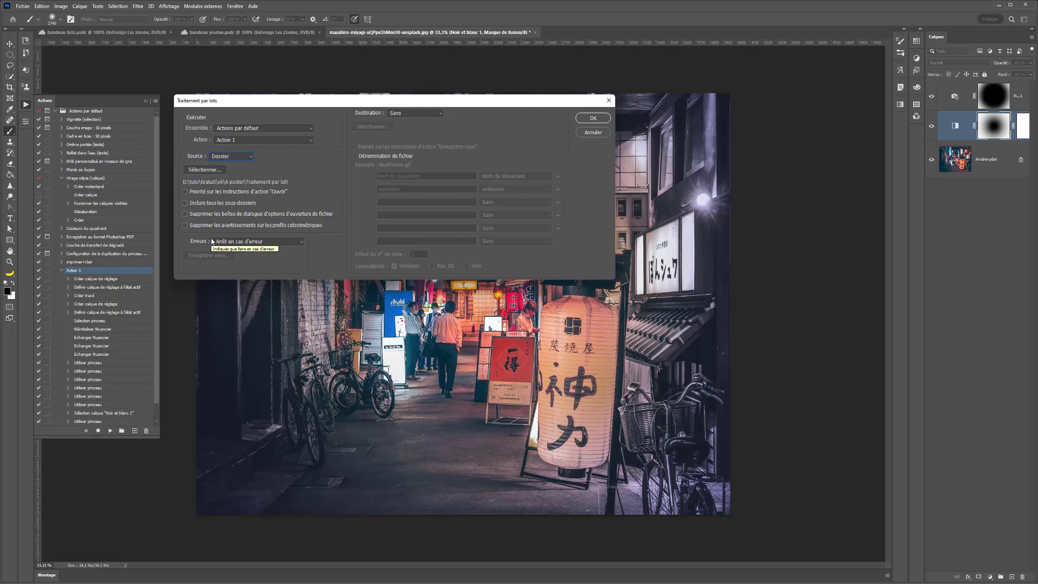
Step: Set the batch destination to Enregistrer et fermer and enable priority over the action's "Enregistrer sous" instructions
click(416, 113)
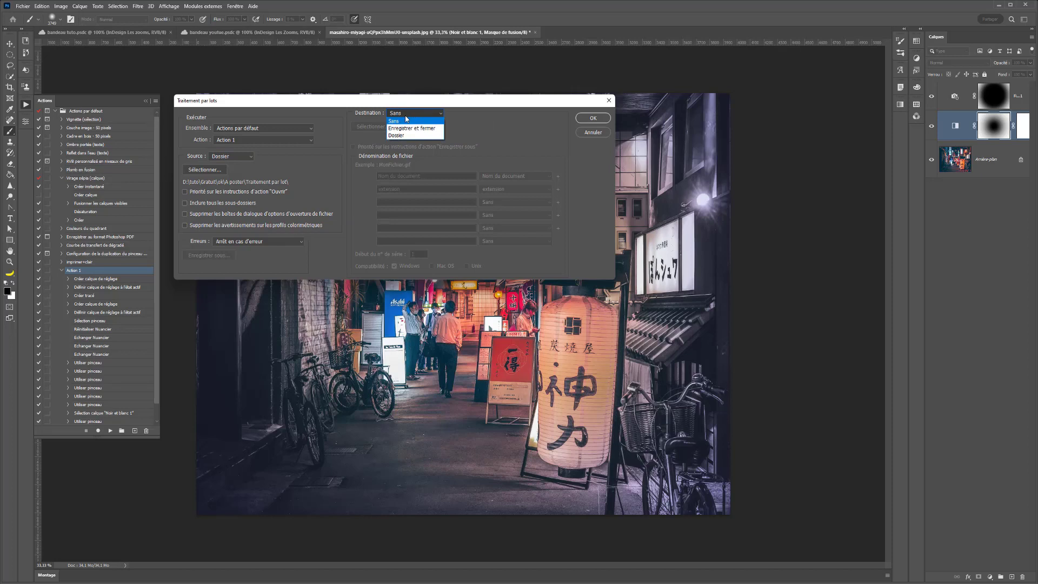
click(409, 128)
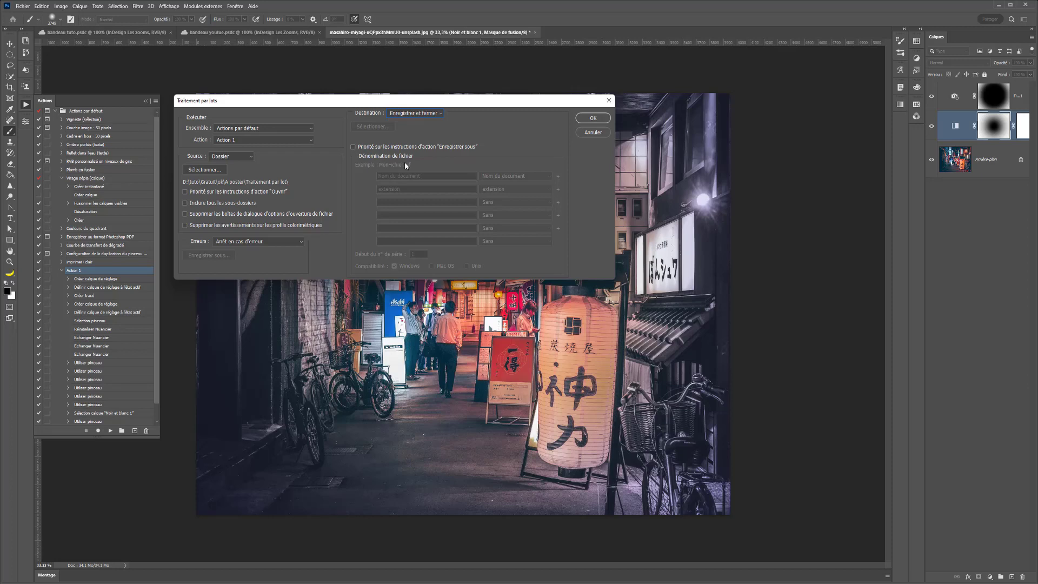
click(460, 151)
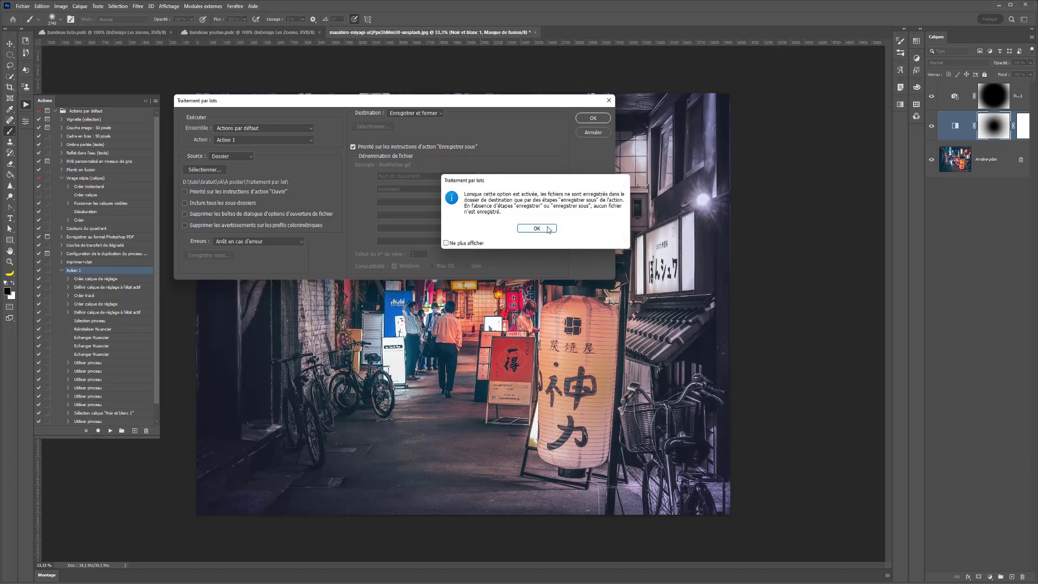
click(531, 229)
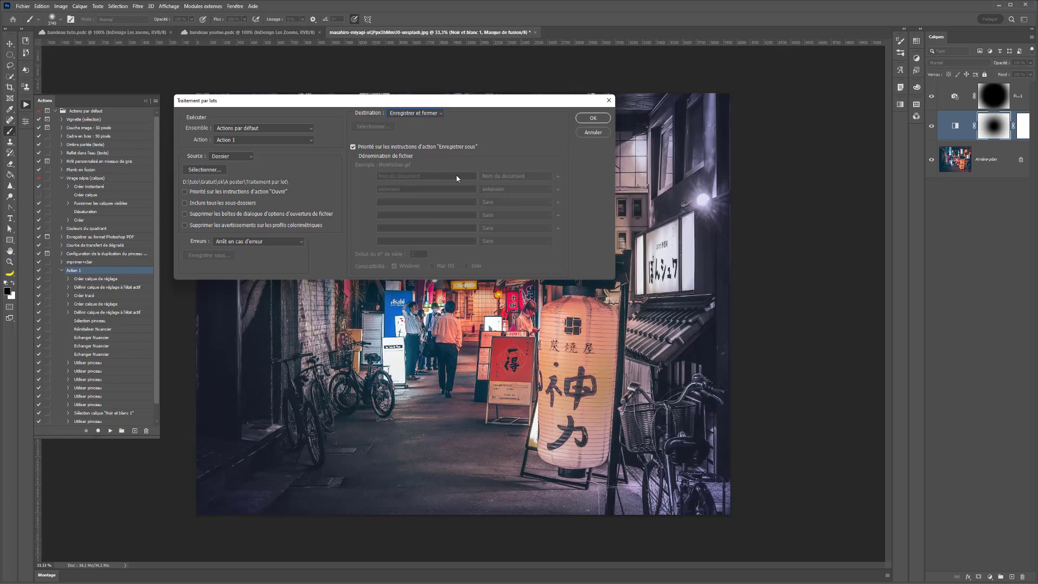
Step: Change the batch destination to Dossier and browse on drive D: to tuto, Gratuit, ok, A poster, Traitement par lot
click(415, 115)
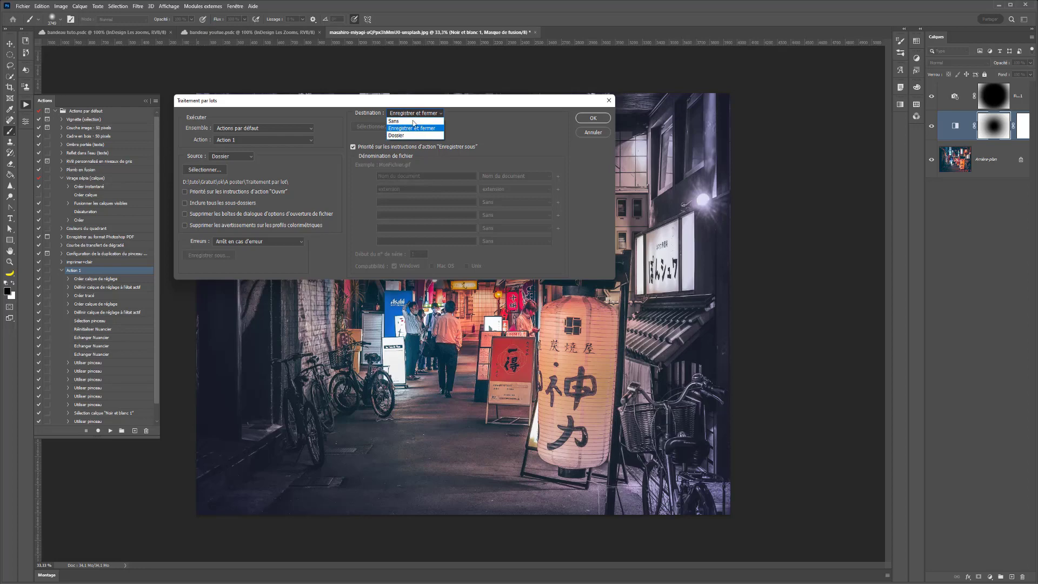
click(398, 136)
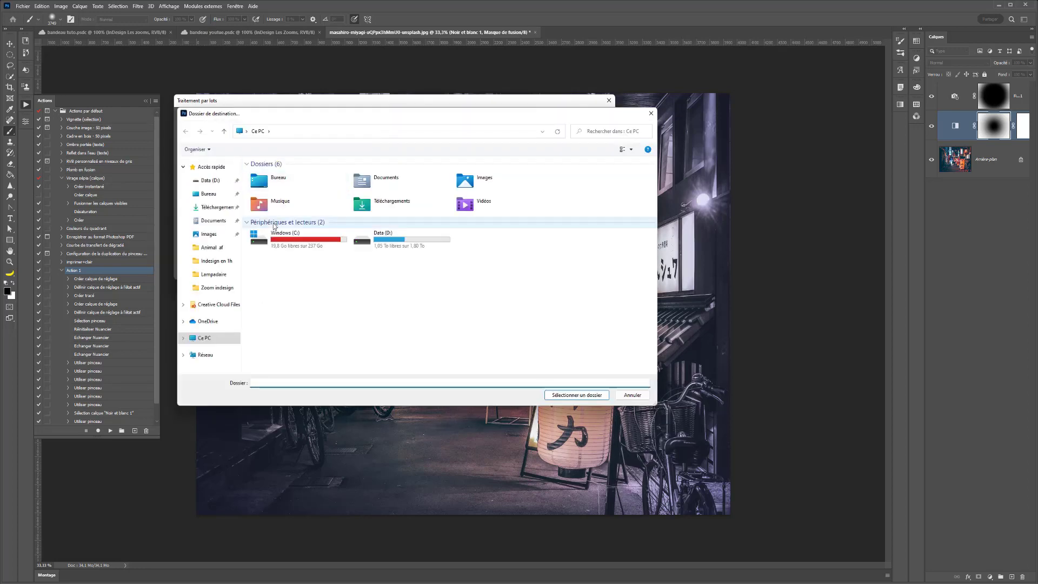
double_click(427, 240)
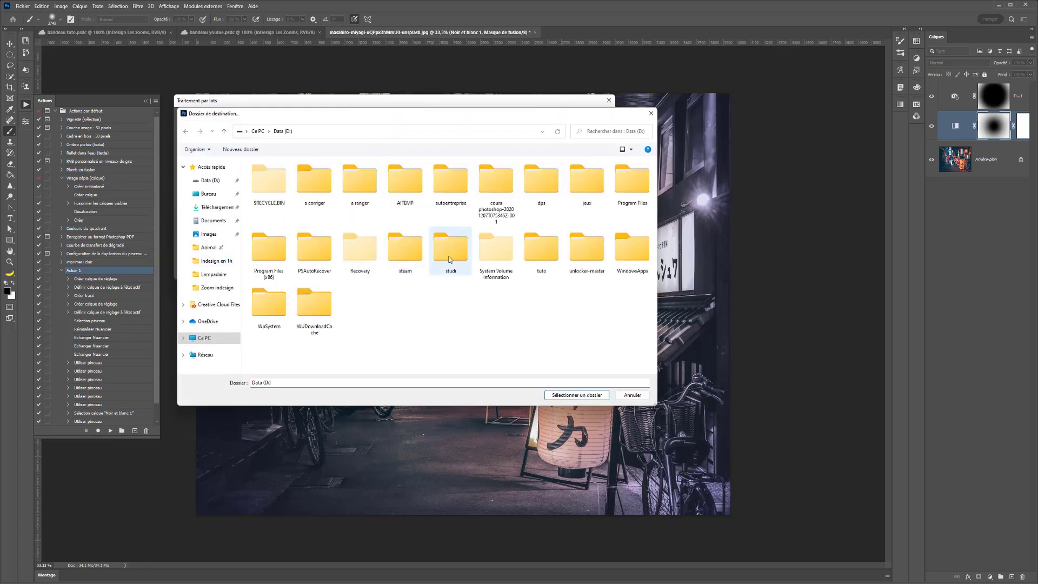
double_click(541, 248)
double_click(400, 178)
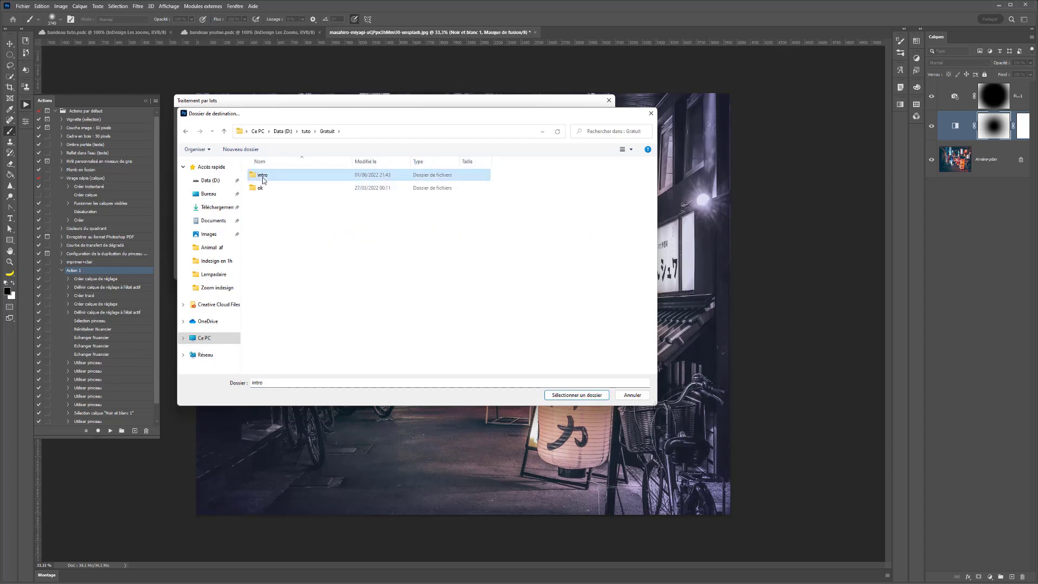
double_click(265, 188)
click(267, 189)
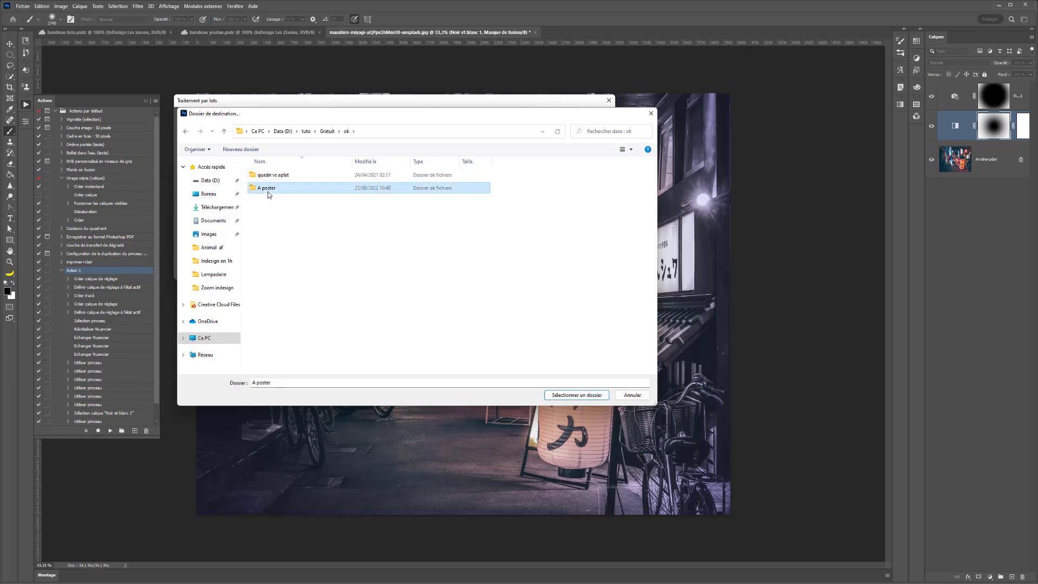
double_click(268, 189)
click(280, 318)
double_click(282, 320)
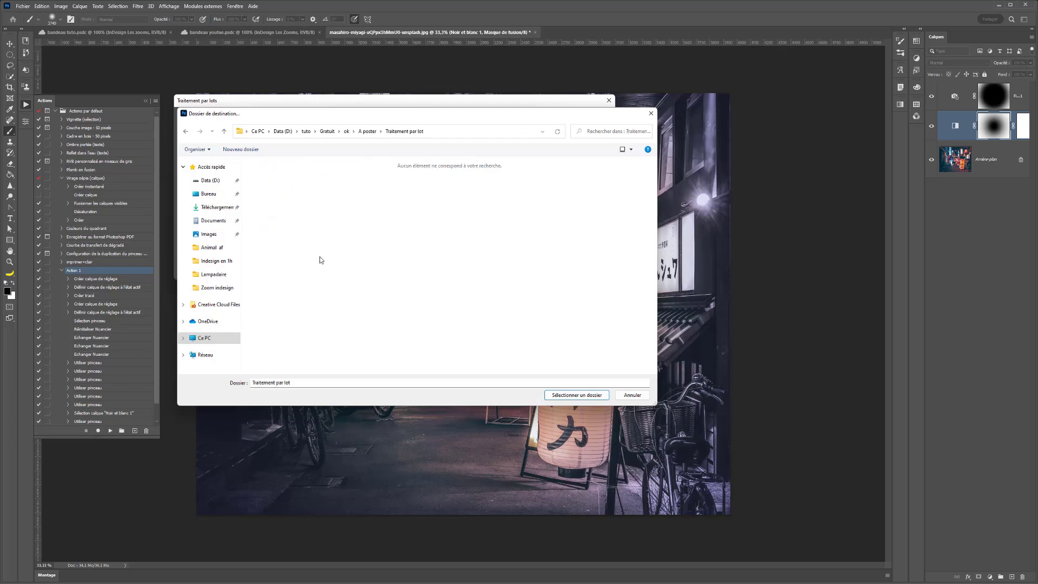
Step: Create a folder named test inside Traitement par lot and select it as the batch destination
right_click(319, 256)
mouse_move(372, 351)
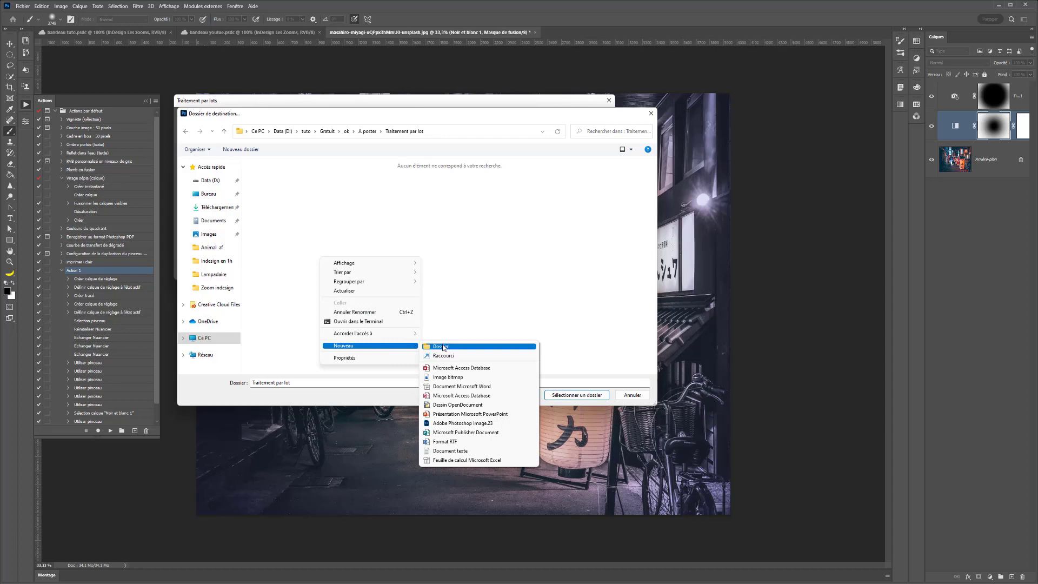
click(442, 345)
text(test)
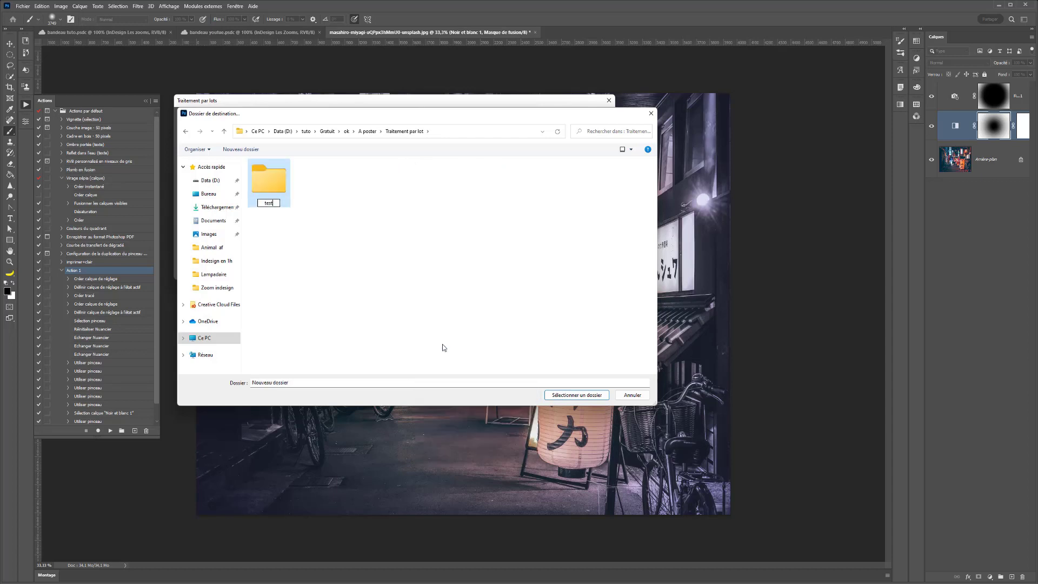
key(Return)
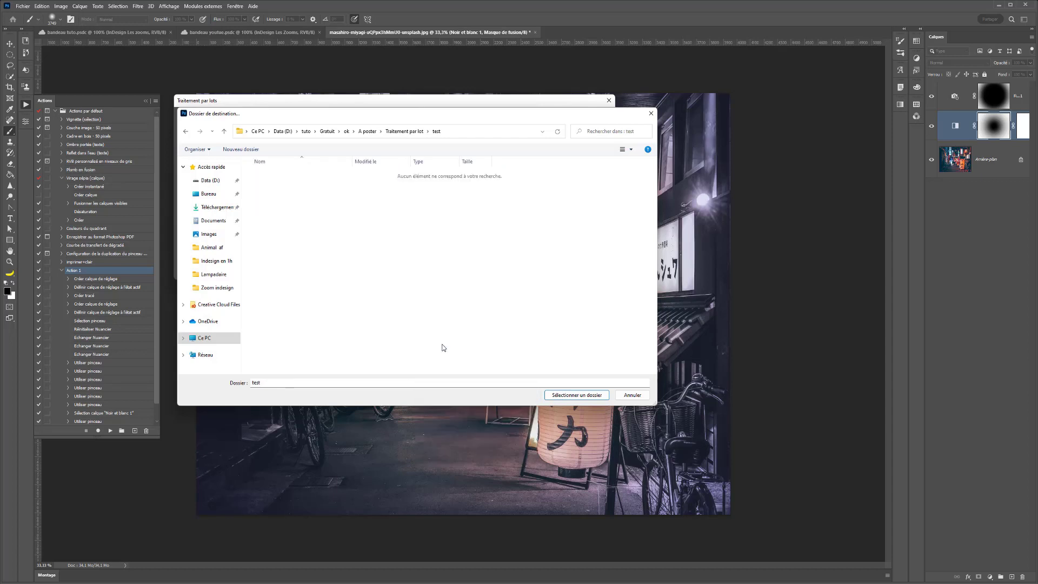
click(569, 395)
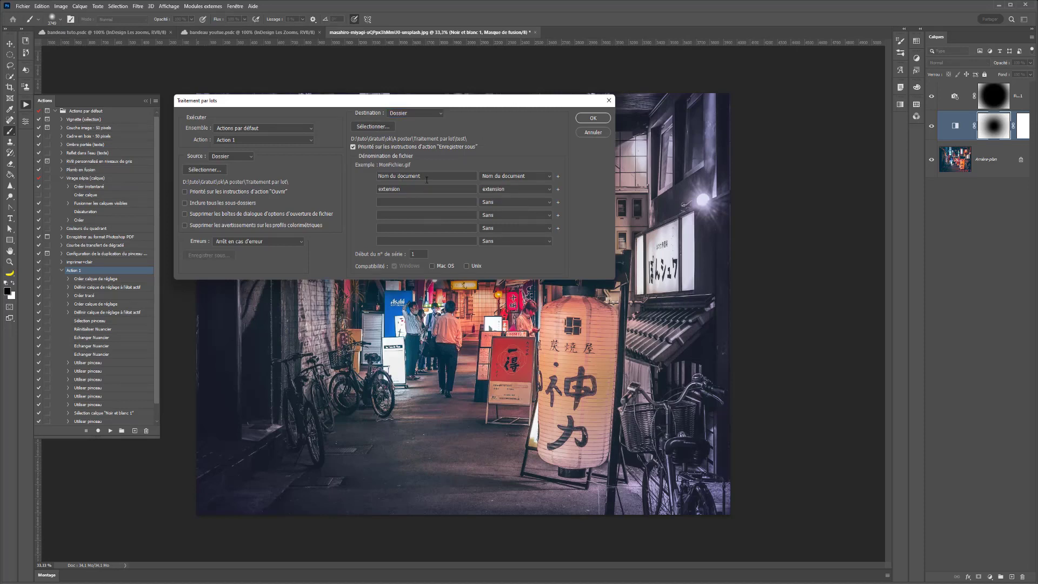
Step: Review the file naming options, keep Nom du document plus extension, and run the batch
click(551, 177)
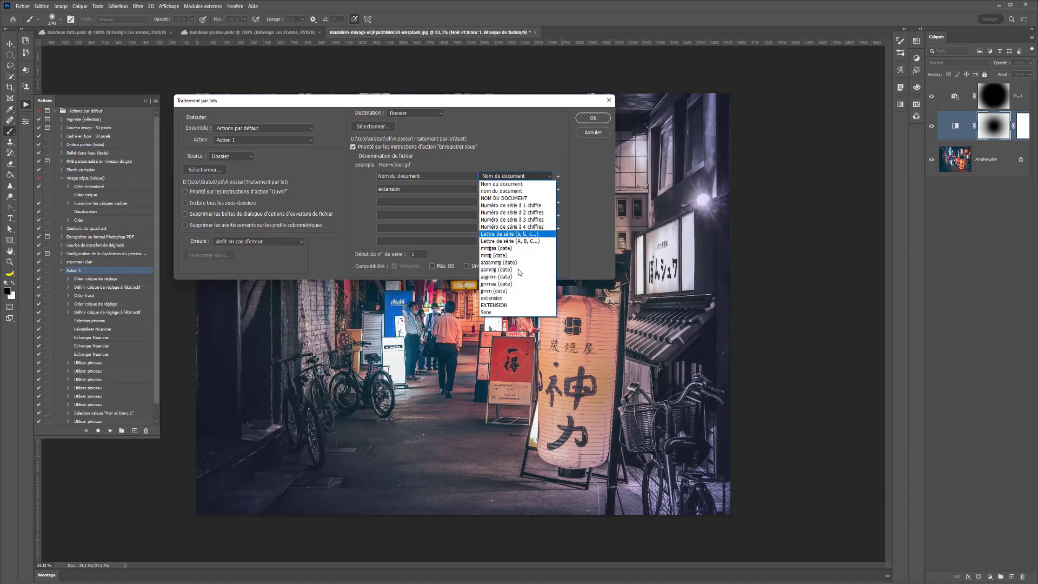
click(412, 211)
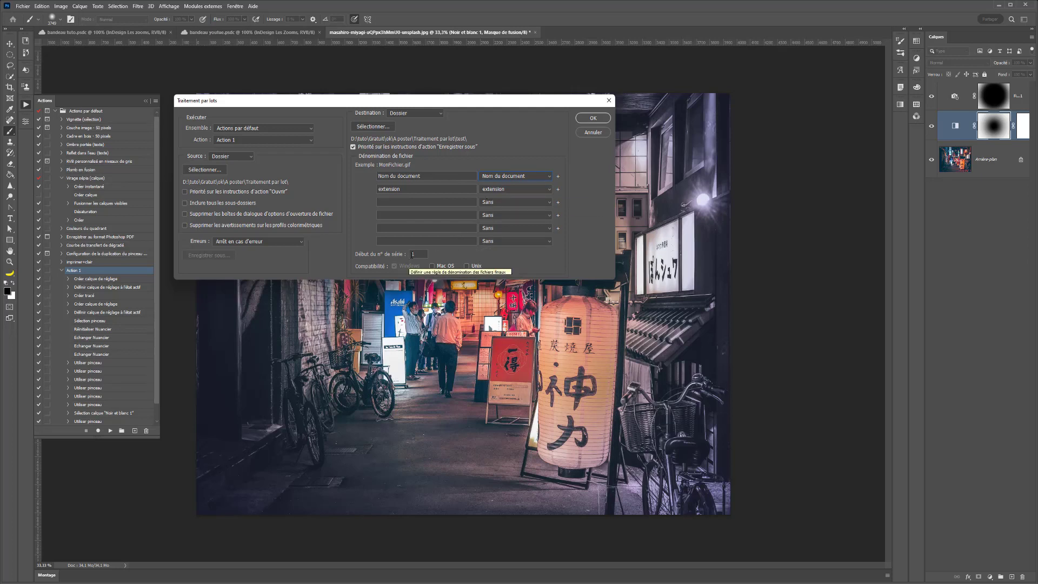
double_click(419, 254)
click(593, 118)
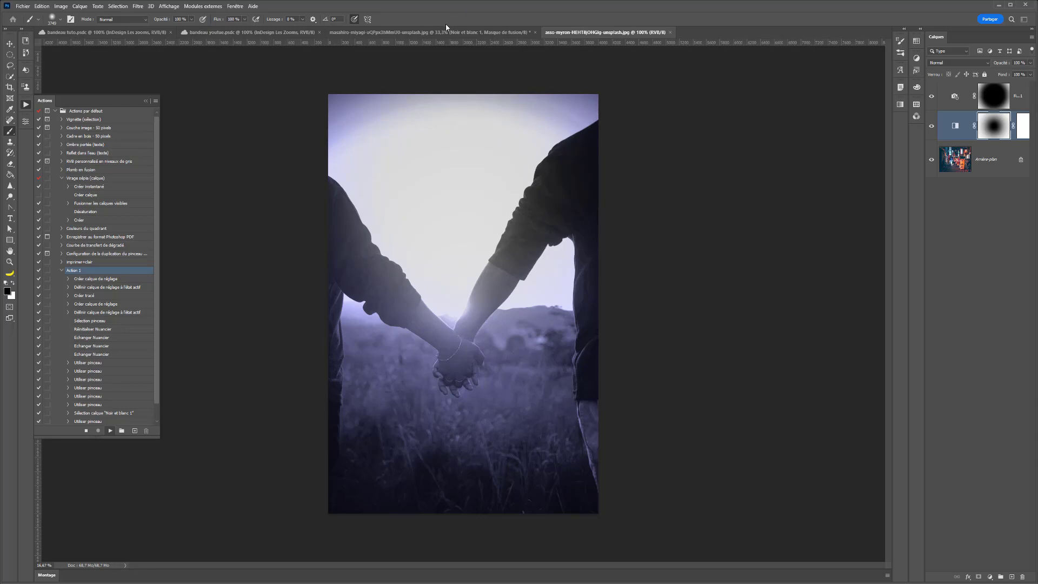
Step: Close the processed photos and switch to the file explorer to check the test output folder
key(ctrl+w)
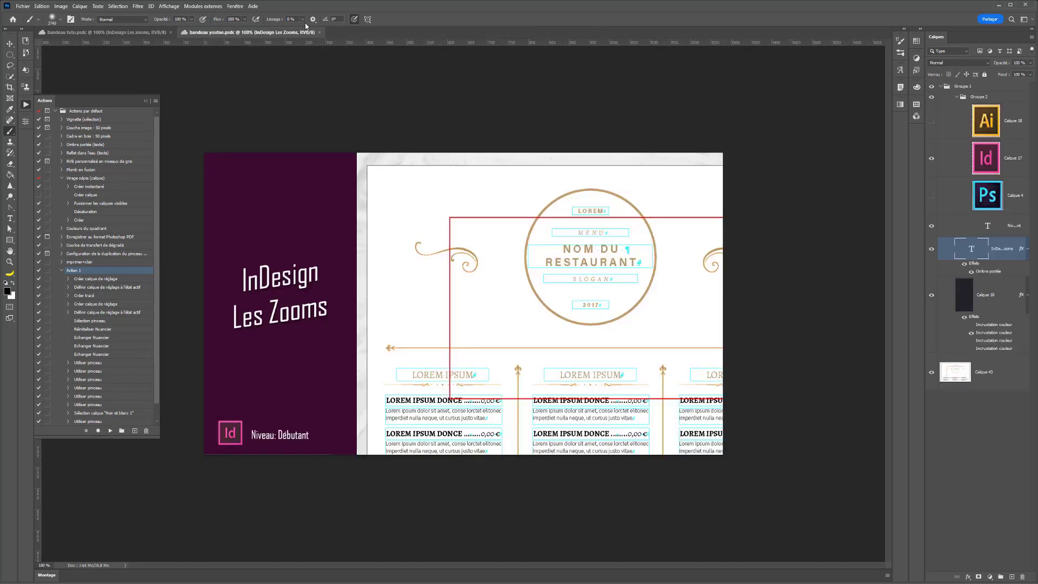
click(16, 20)
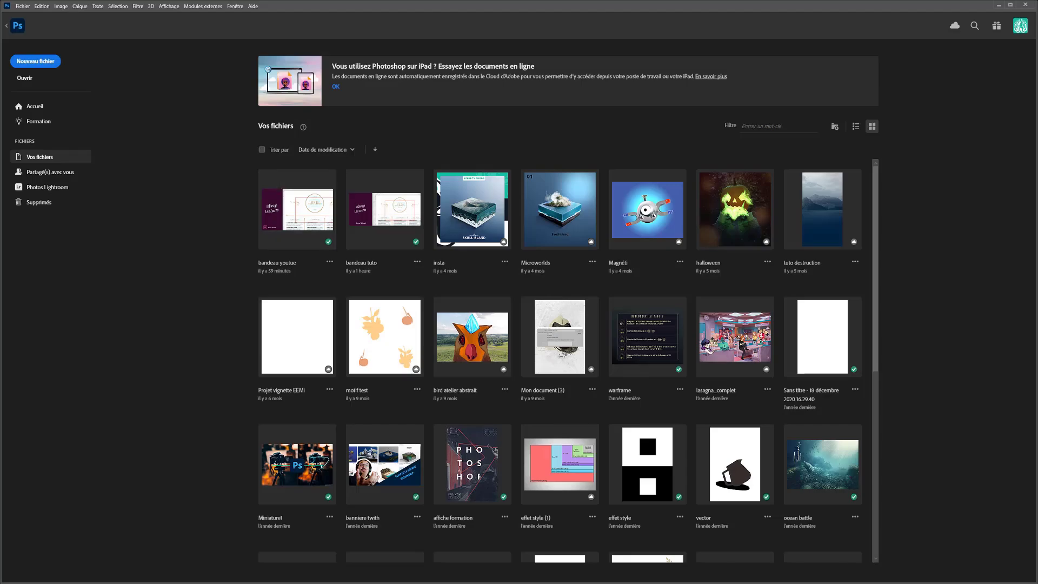
key(alt+Tab)
double_click(331, 186)
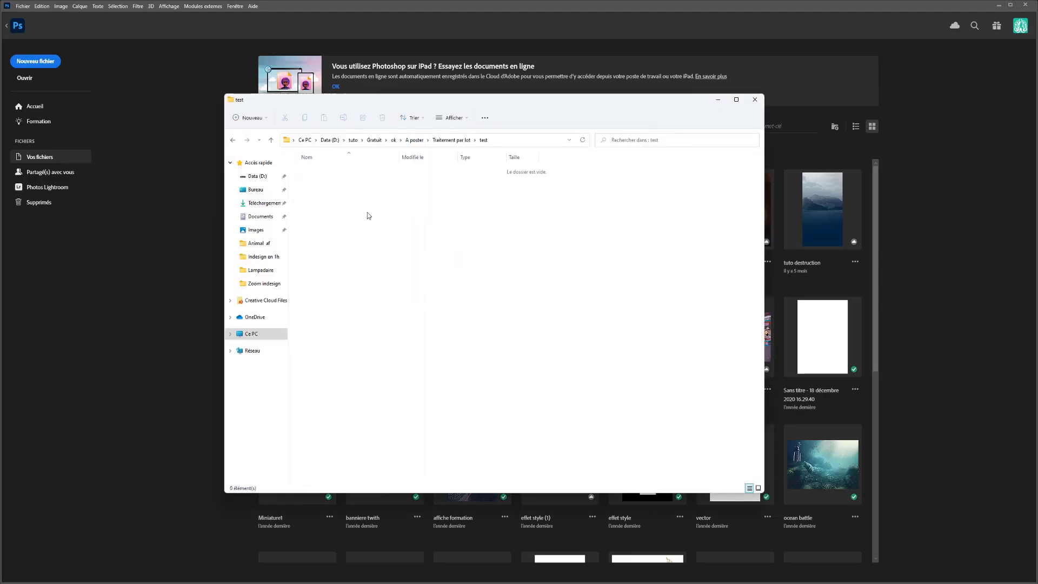
Step: Open the photos from the Traitement par lot folder in Photoshop and play Action 1 on the night street photo
click(464, 141)
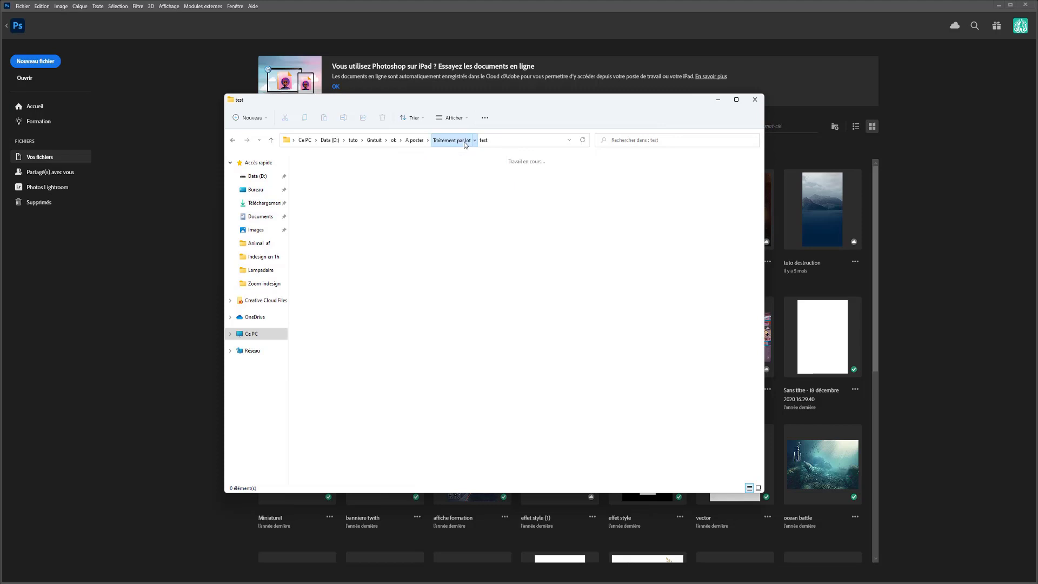
double_click(316, 169)
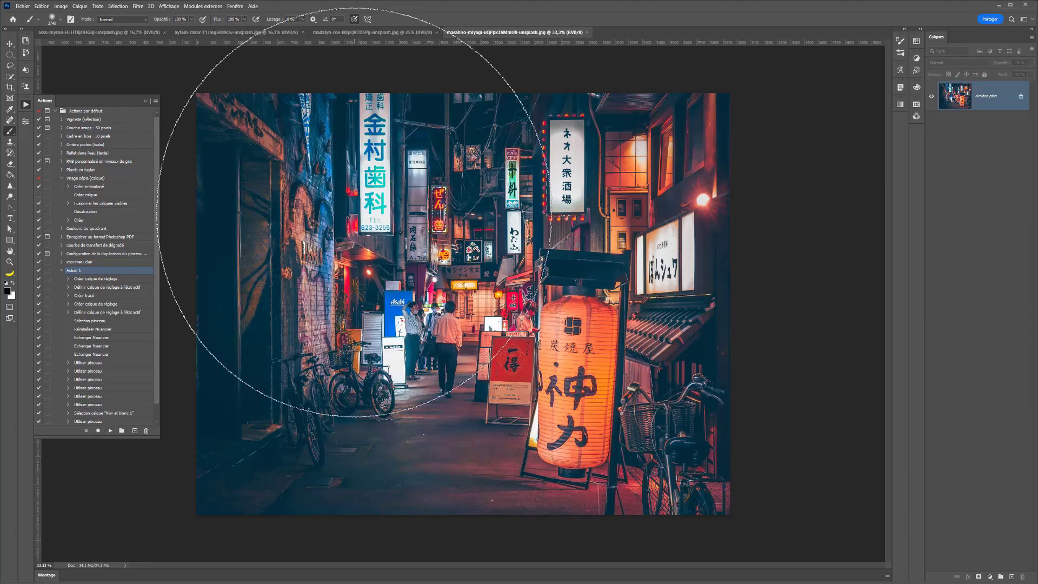
click(110, 431)
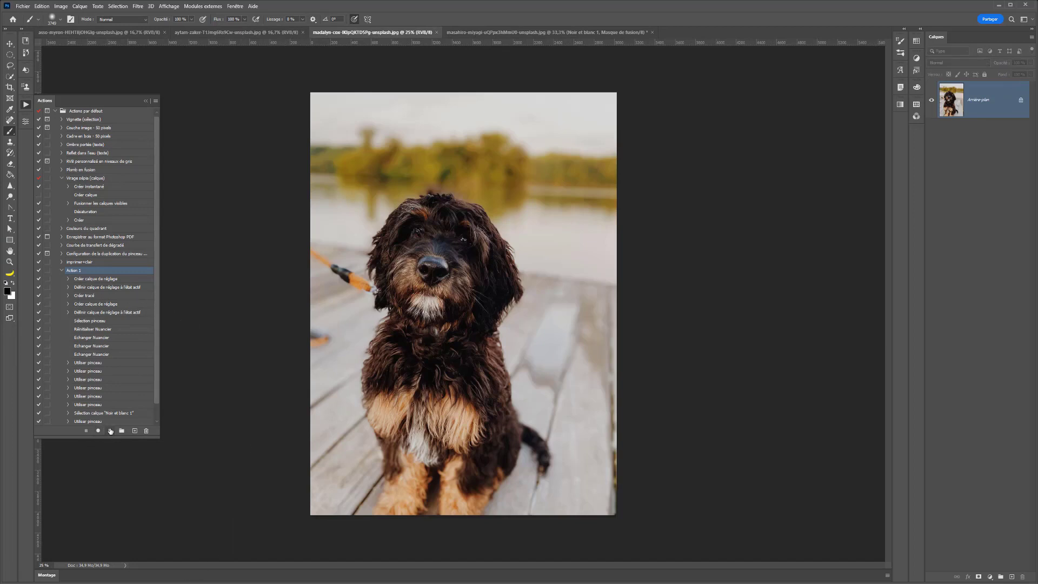
Step: Play Action 1 on the dog, tractor and hand-holding photos
click(110, 431)
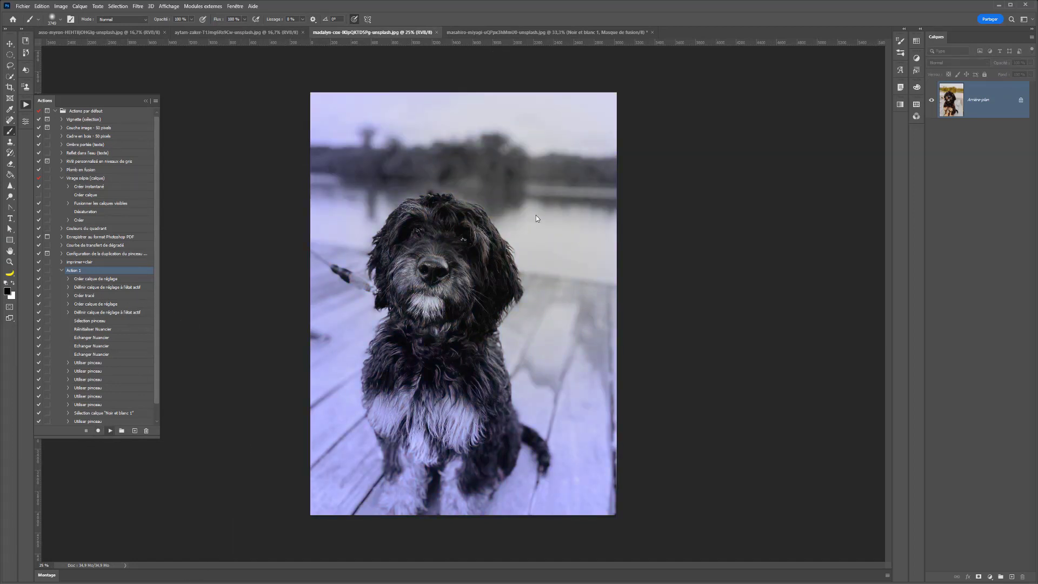
click(237, 32)
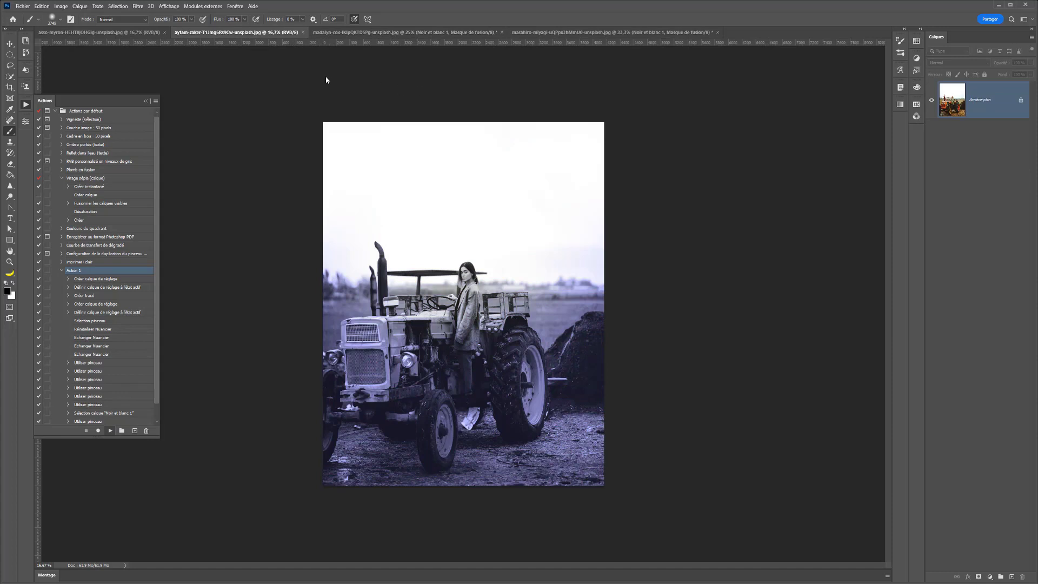
click(101, 34)
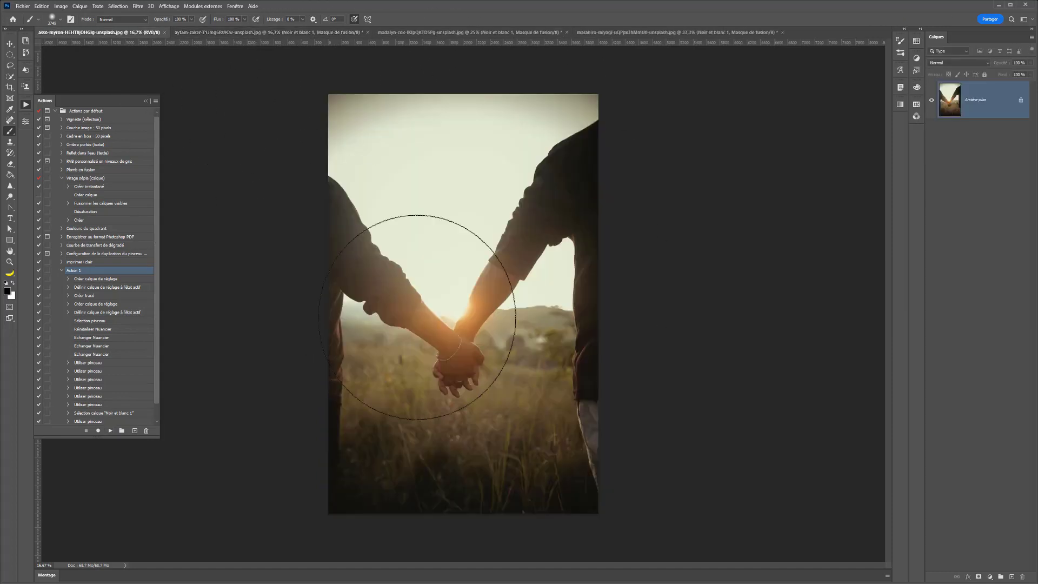
click(109, 431)
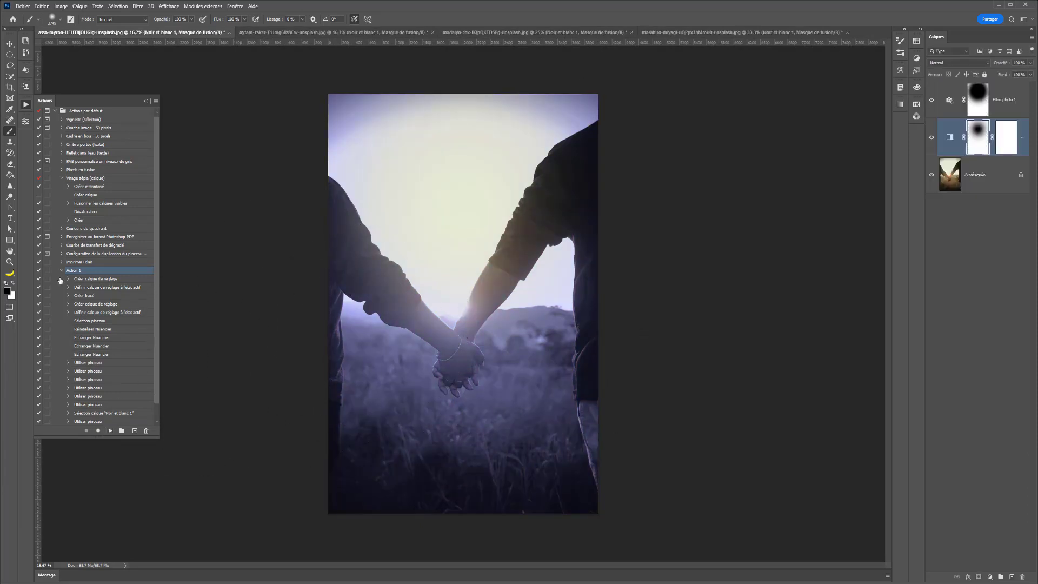
Step: Examine the recorded Utiliser pinceau entries of Action 1, expanding their details and widening the action list
scroll(65, 373, down, 1)
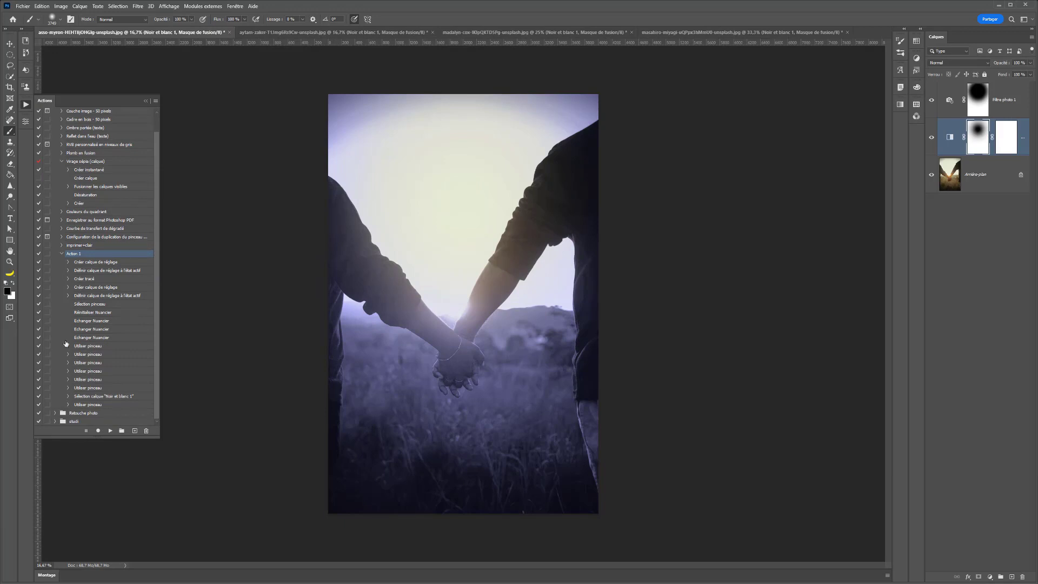
click(68, 347)
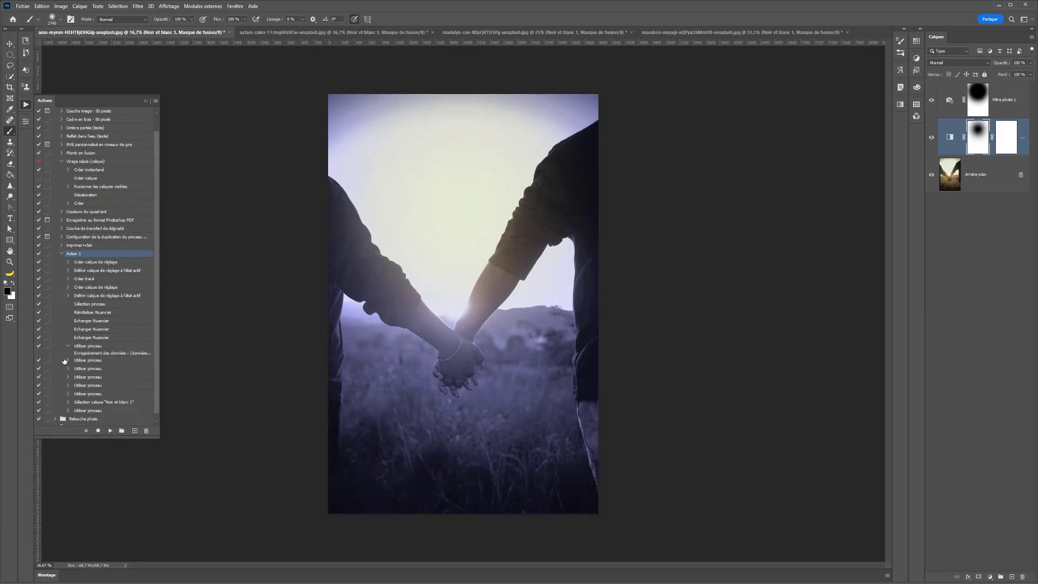
click(68, 360)
click(68, 374)
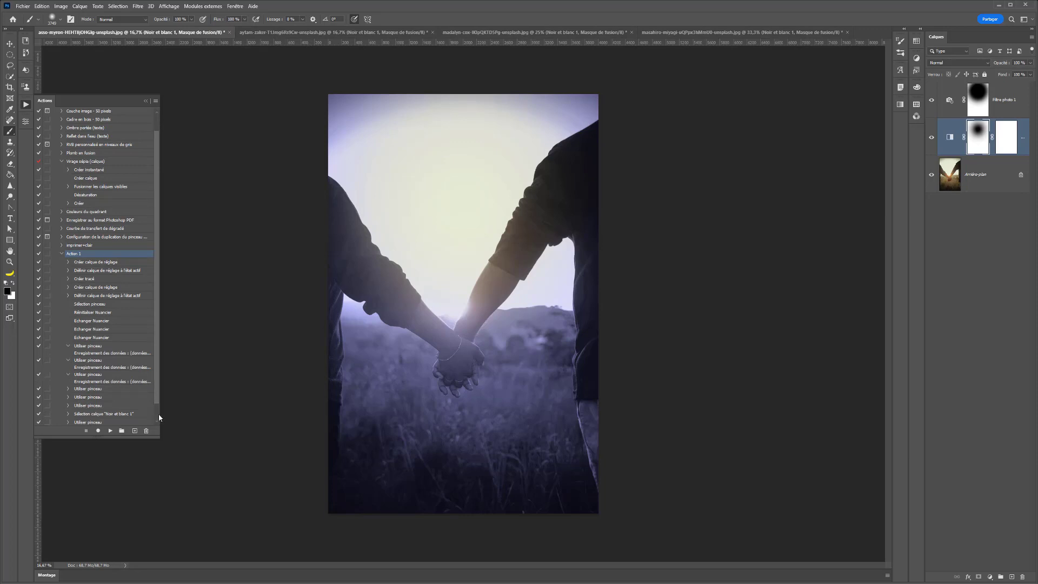
drag(161, 413, 307, 413)
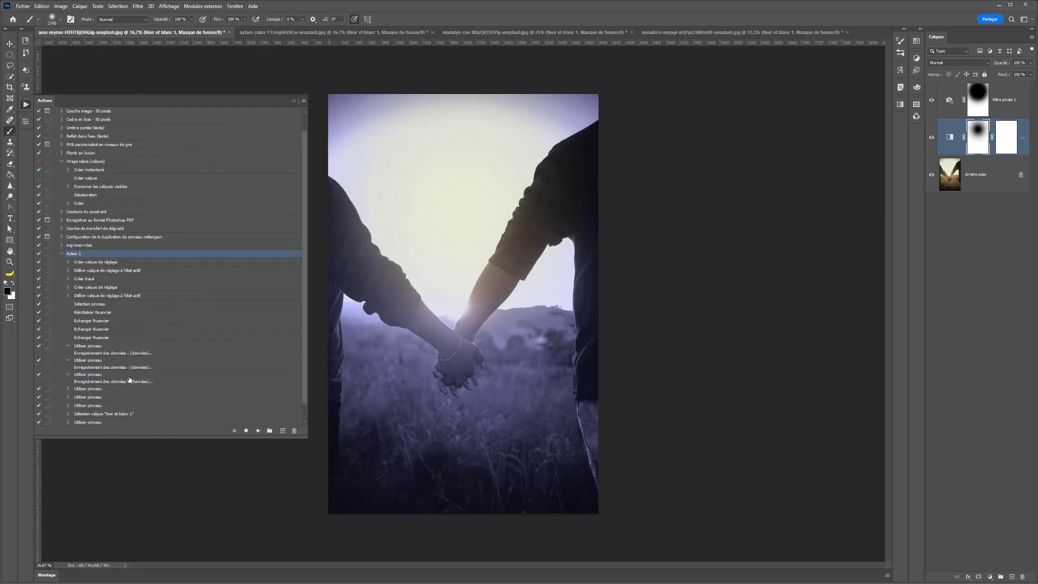
click(69, 397)
scroll(68, 397, down, 1)
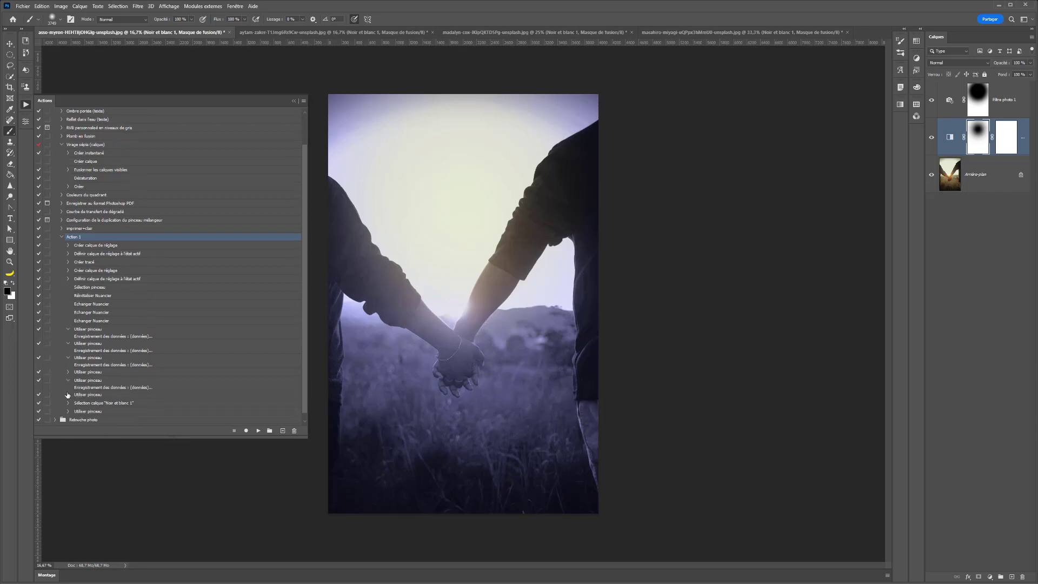
click(68, 396)
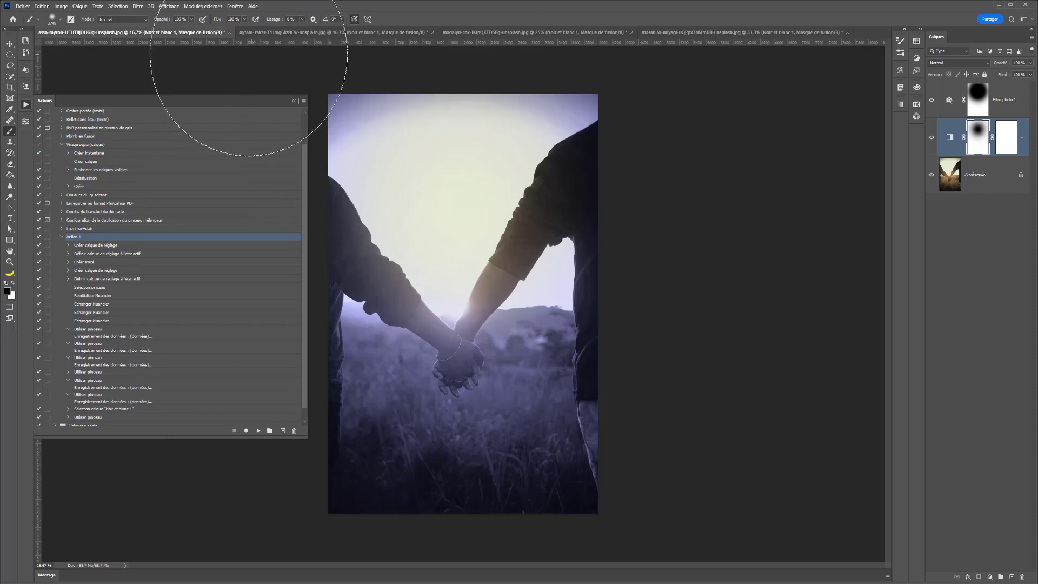
Step: Switch to the Move tool, close the hand-holding, tractor and dog photos without saving, and hide the action list
click(10, 43)
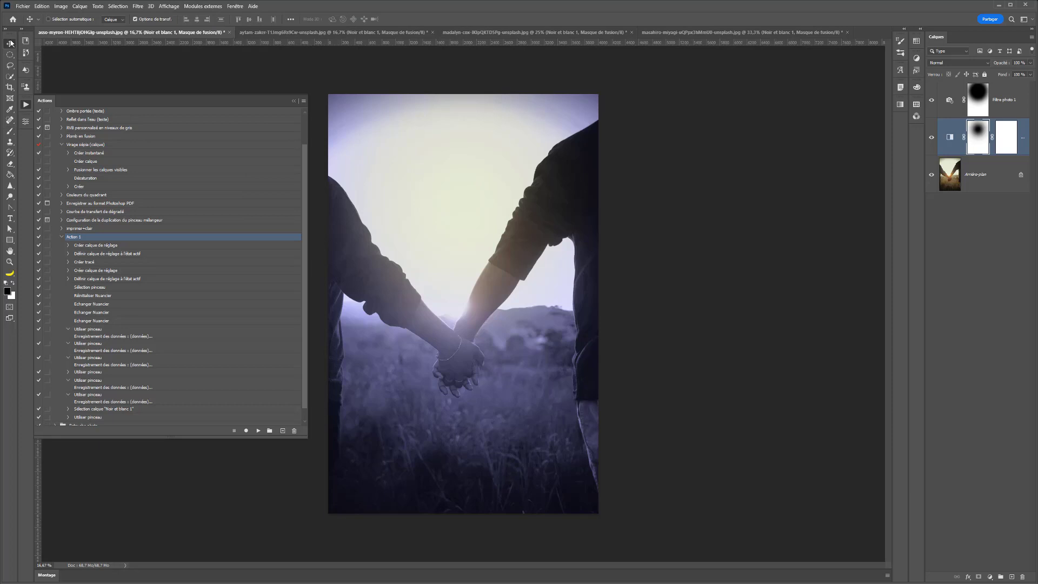
click(230, 33)
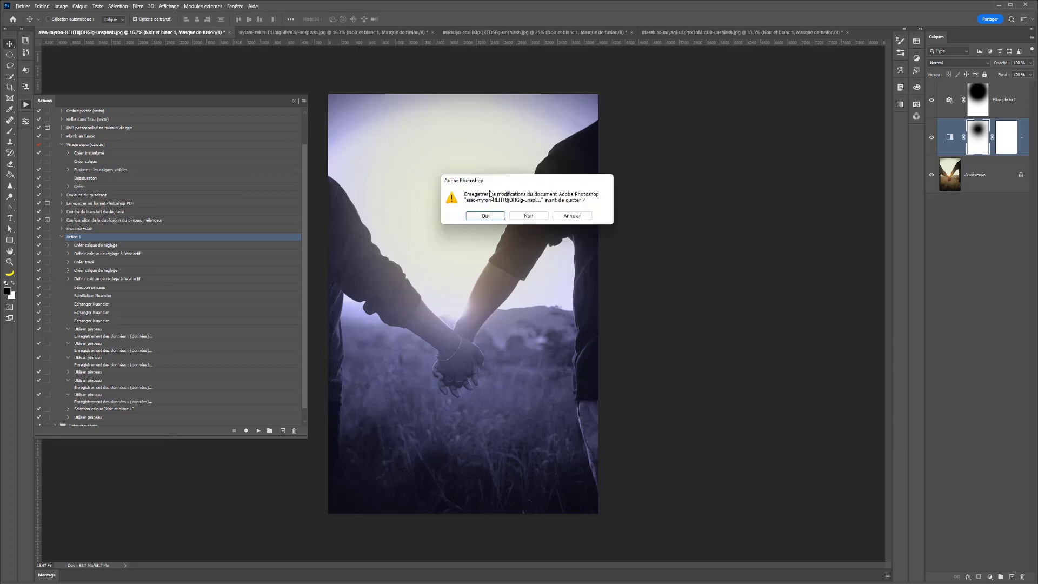
click(529, 216)
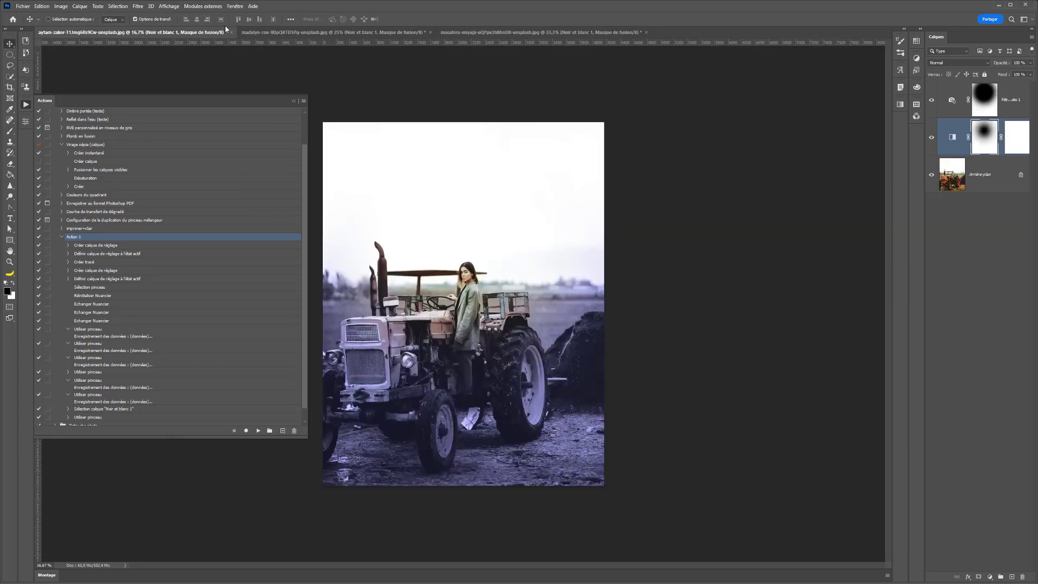
click(232, 34)
click(528, 217)
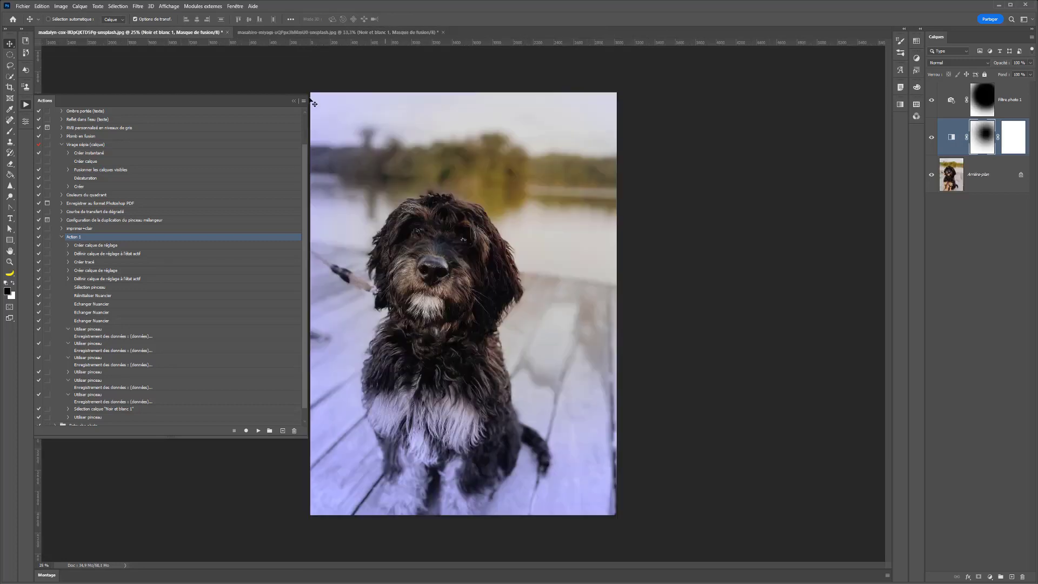
click(228, 32)
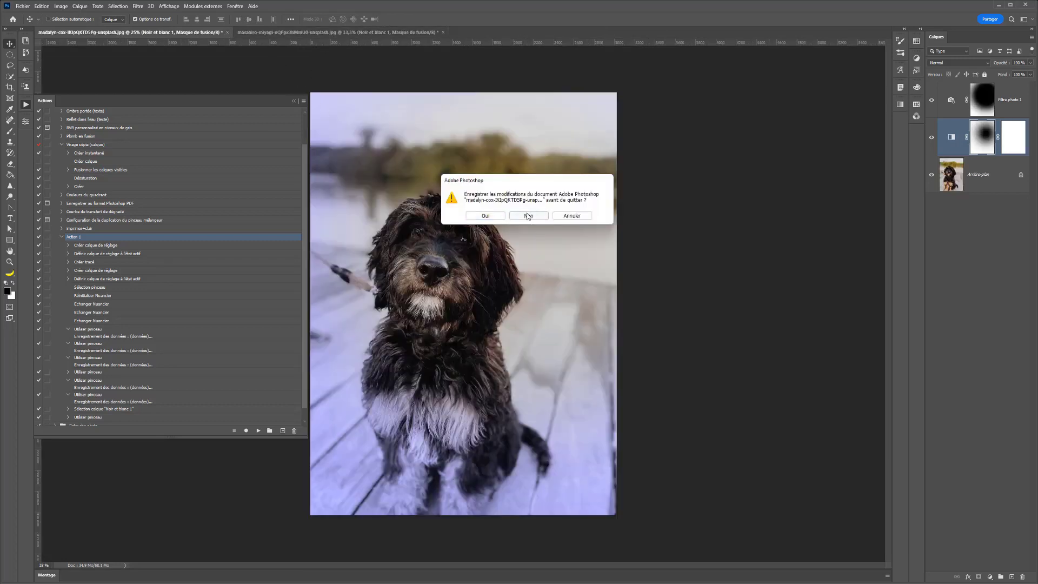
click(529, 216)
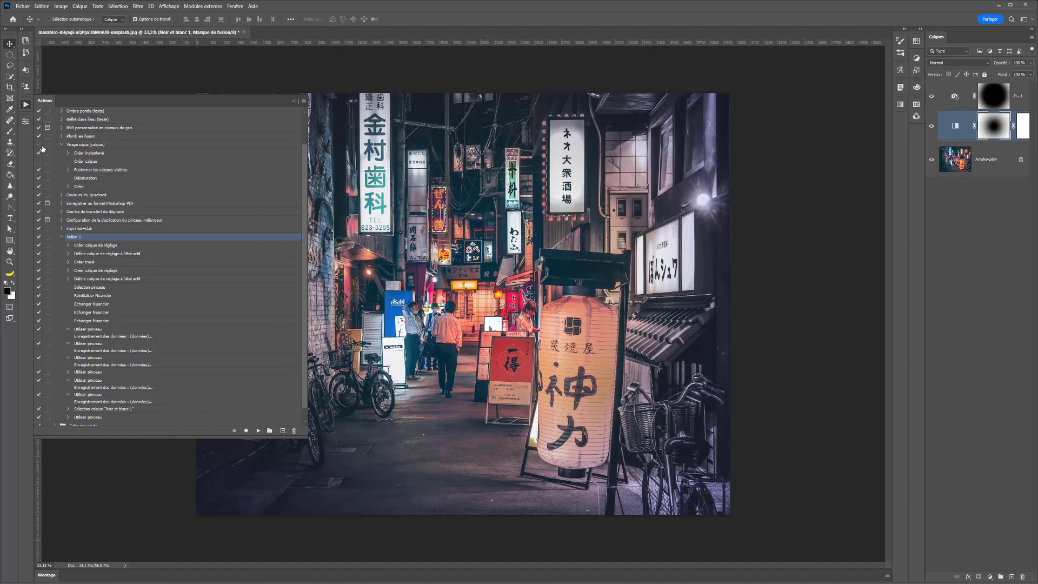
click(26, 105)
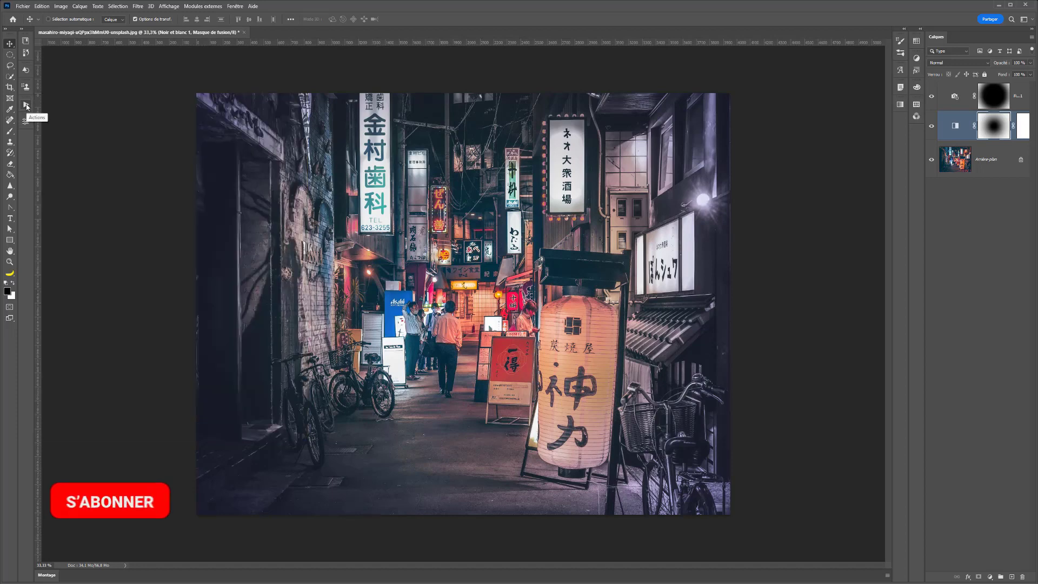